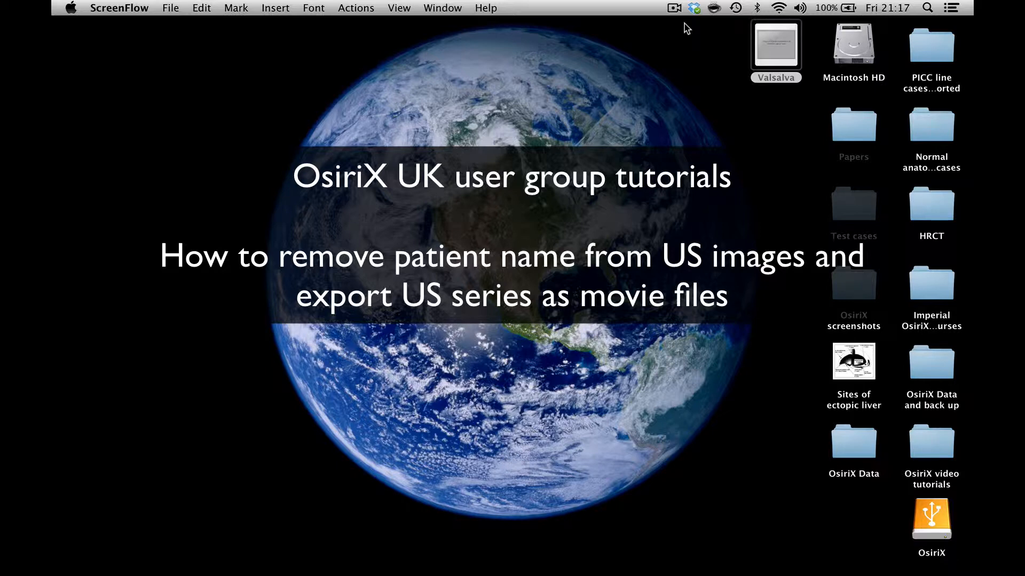
- Launch OsiriX and open the six-image ultrasound series of Case 001 in the 2D viewer, agreeing to the certification notice
mouse_move(396, 571)
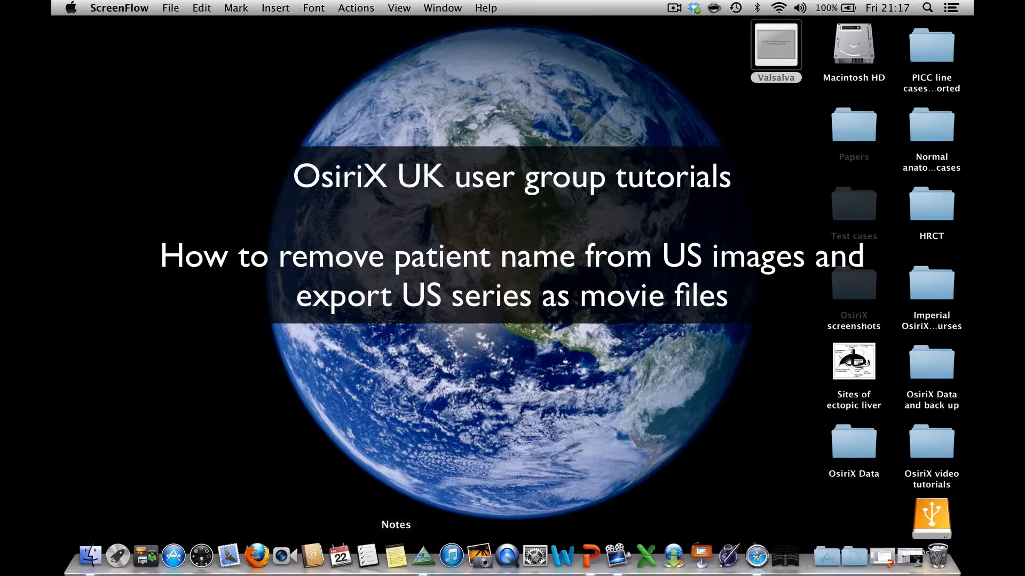
left_click(423, 558)
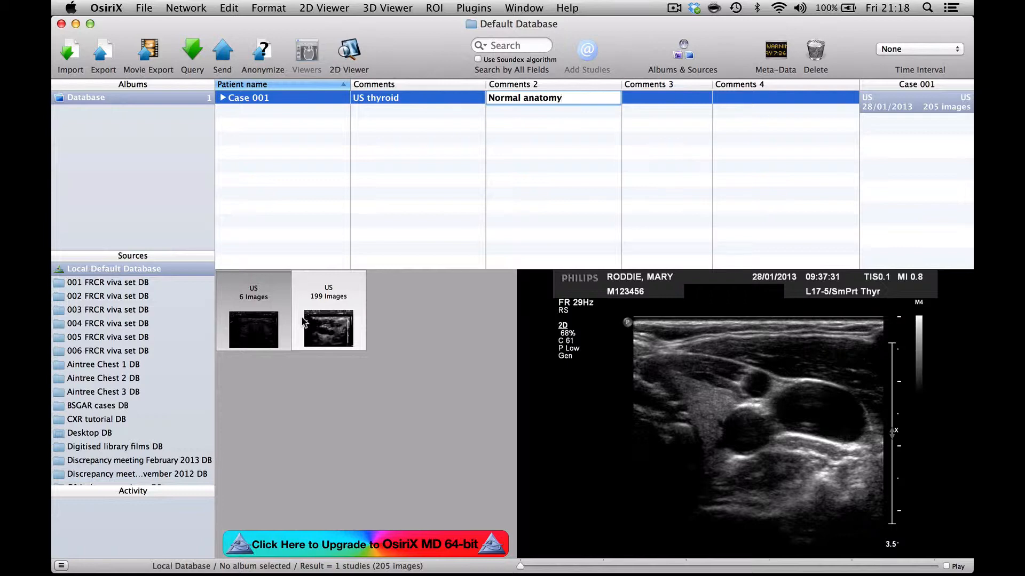
double_click(645, 352)
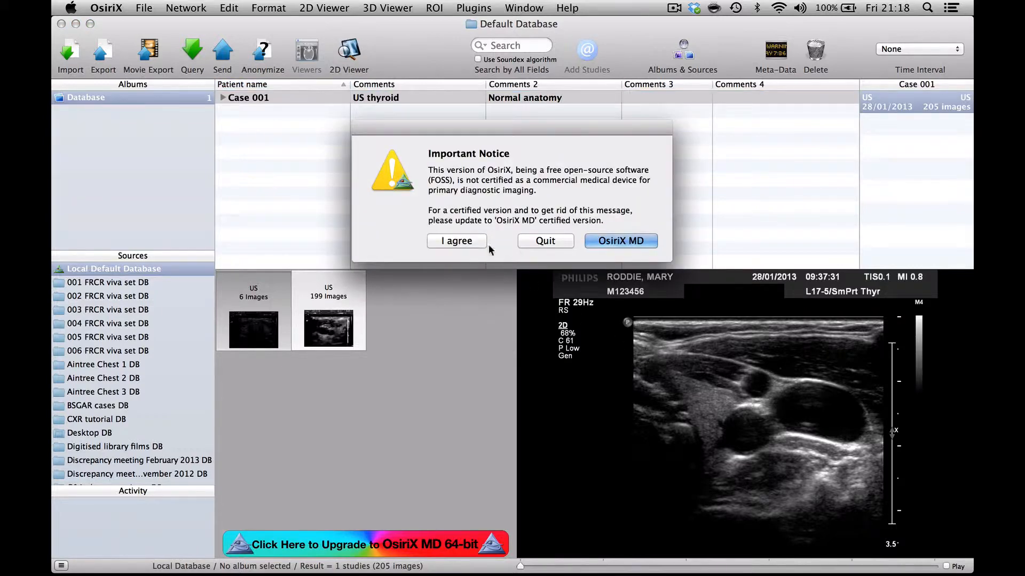
left_click(457, 242)
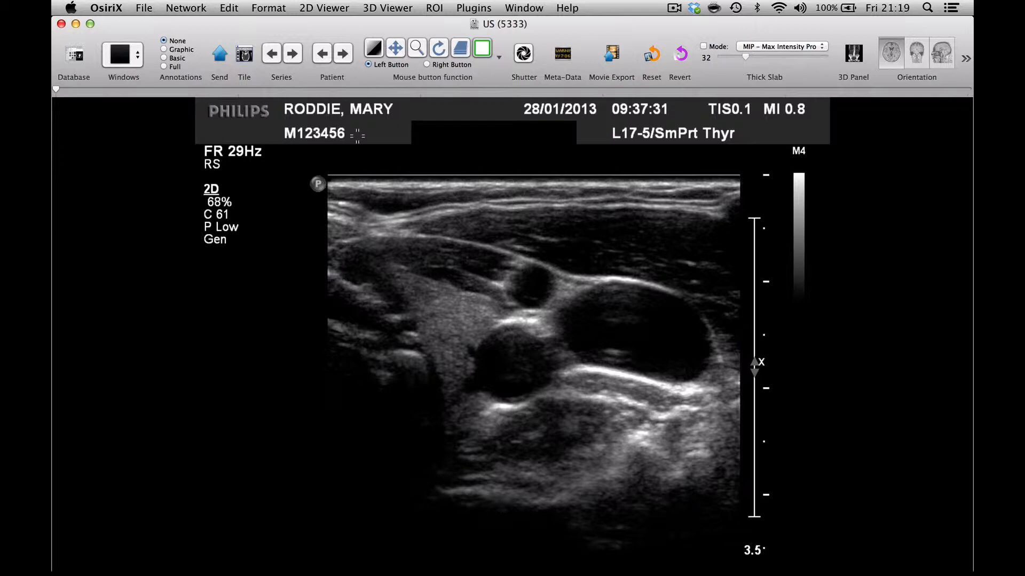
- Mask everything outside the scan area by applying the shutter to a rectangle ROI about 40 by 34 mm, and set annotations to None
left_click(500, 57)
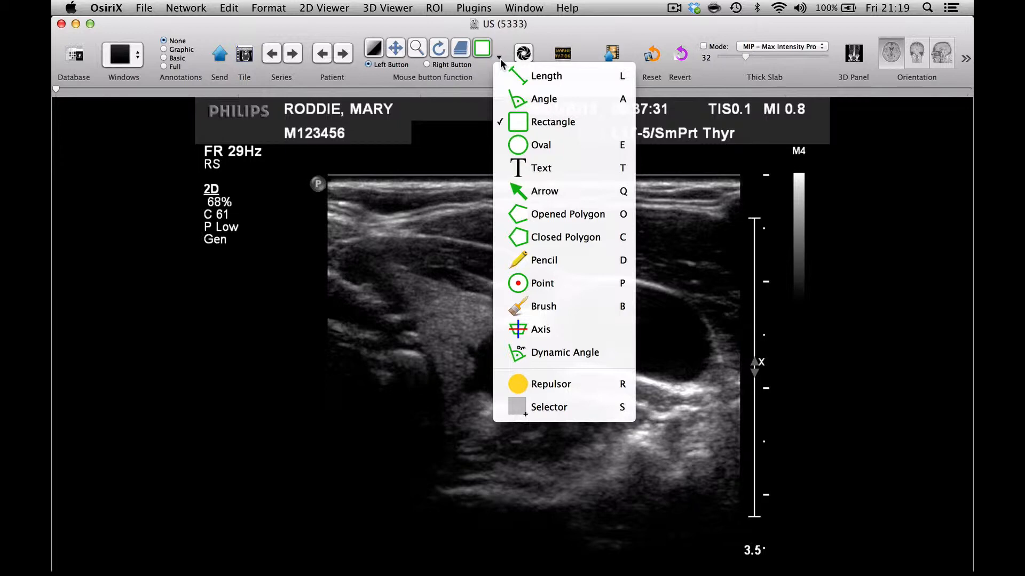
left_click(519, 122)
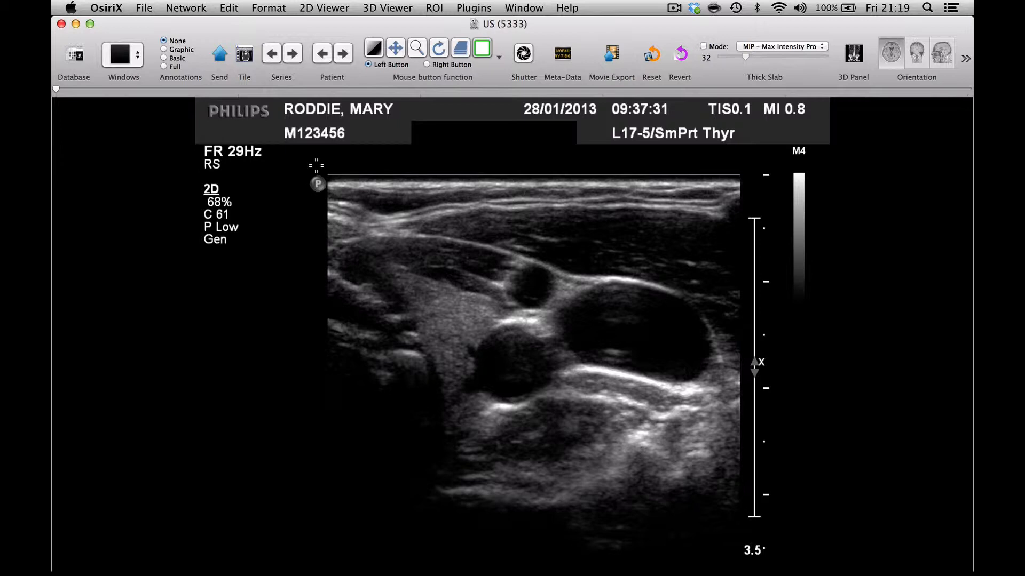
mouse_move(317, 165)
left_mouse_down()
mouse_move(487, 183)
mouse_move(631, 224)
mouse_move(704, 266)
mouse_move(740, 373)
mouse_move(741, 529)
left_mouse_up()
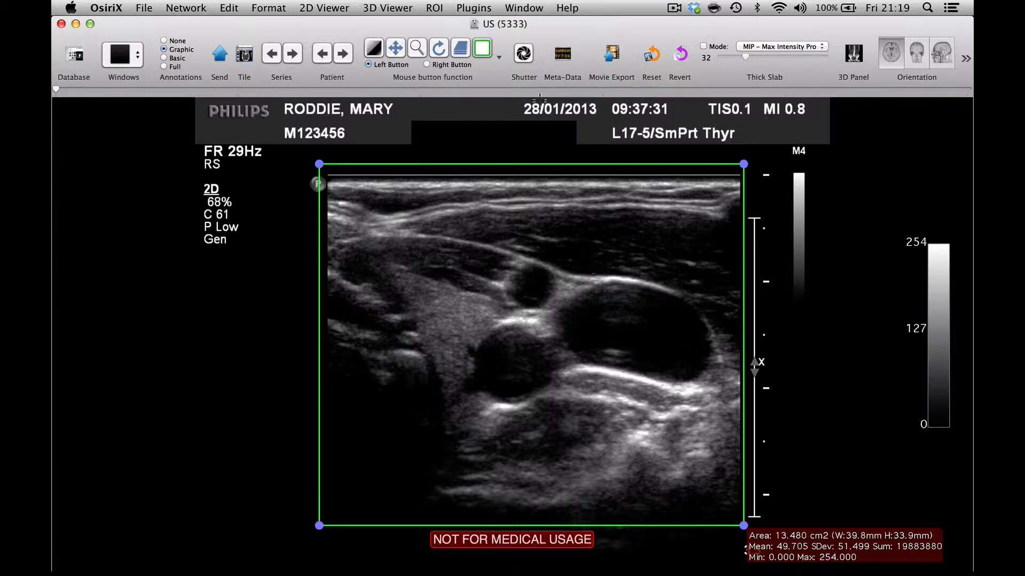
left_click(526, 62)
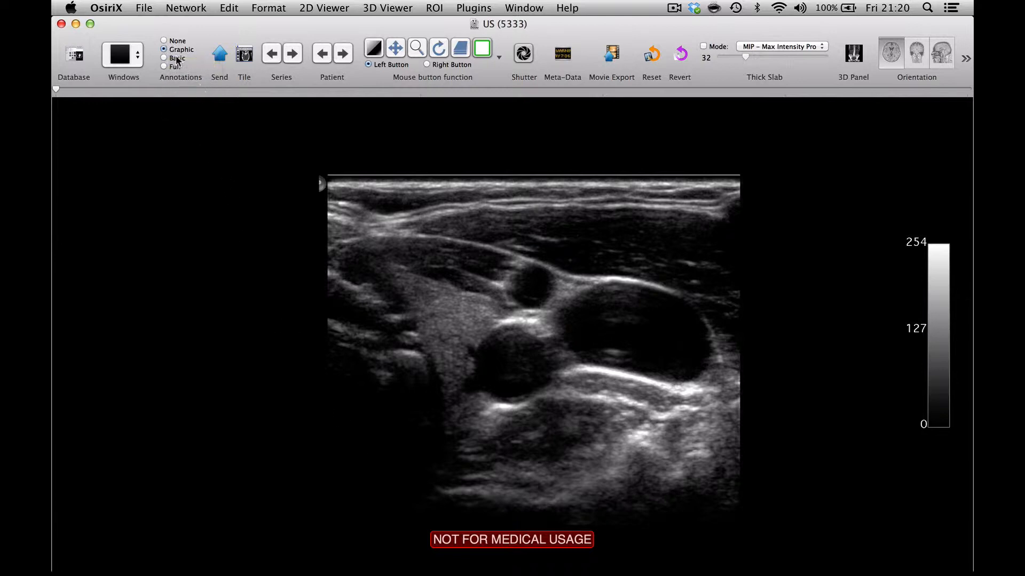
left_click(164, 41)
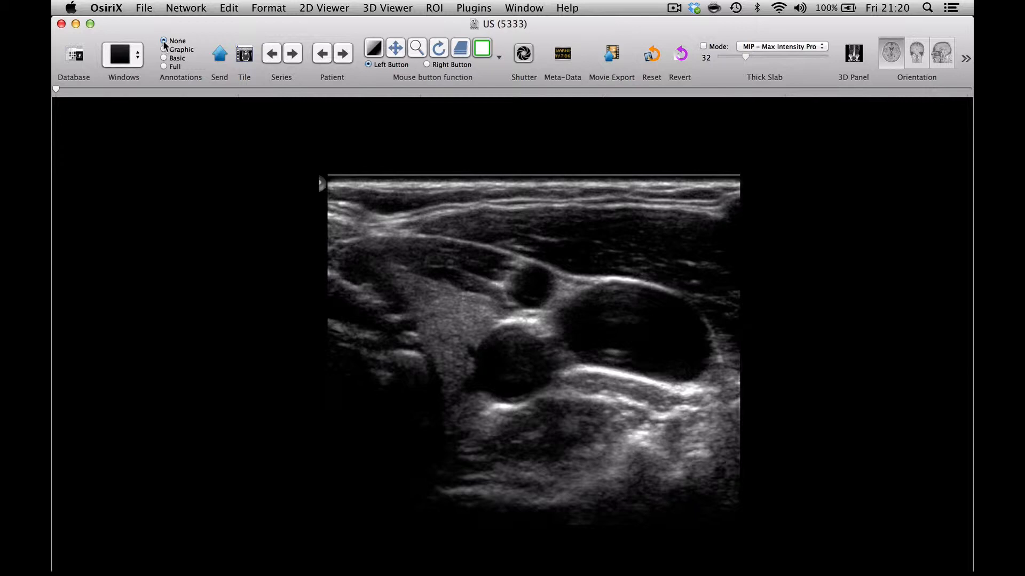
- Export all images of the masked series to DICOM files as displayed in 16-bit BW, with series name US
left_click(145, 8)
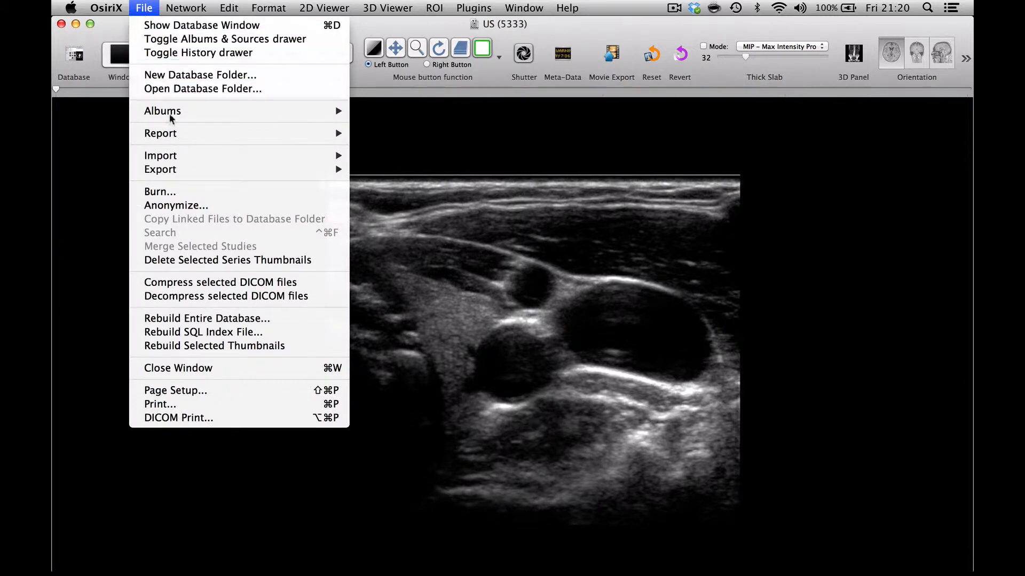
mouse_move(171, 172)
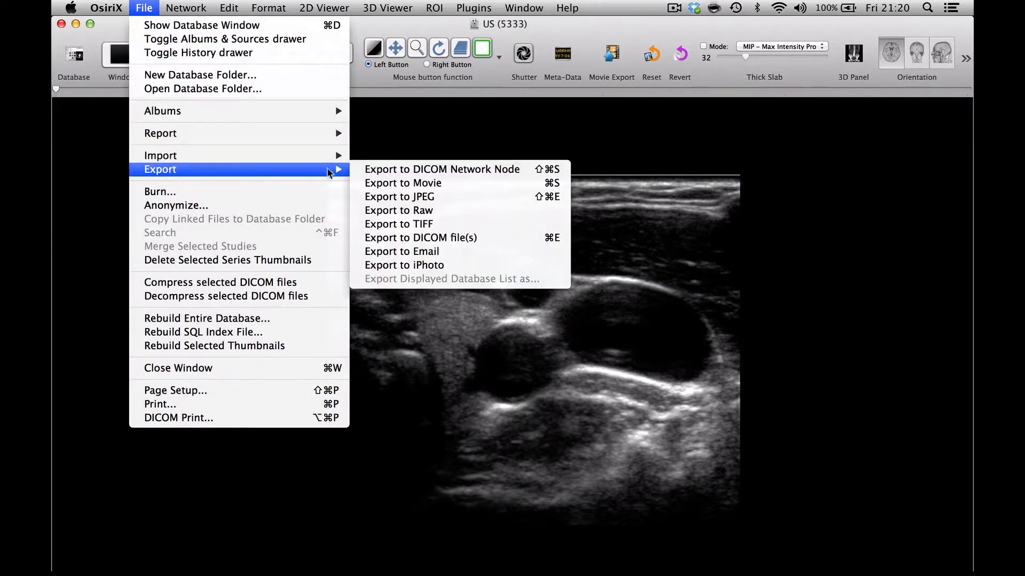
left_click(392, 240)
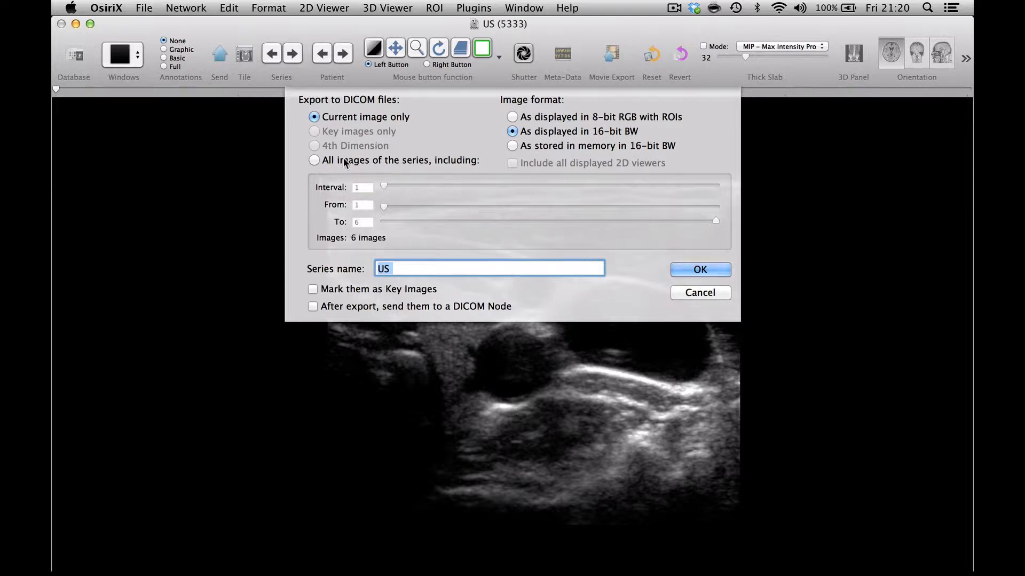
left_click(314, 161)
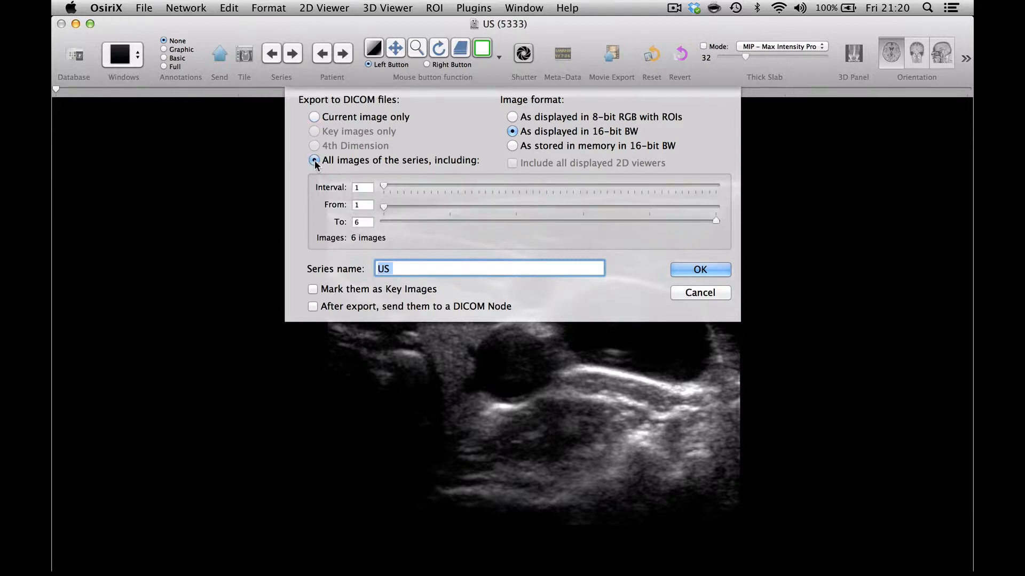
left_click(390, 270)
left_click(688, 272)
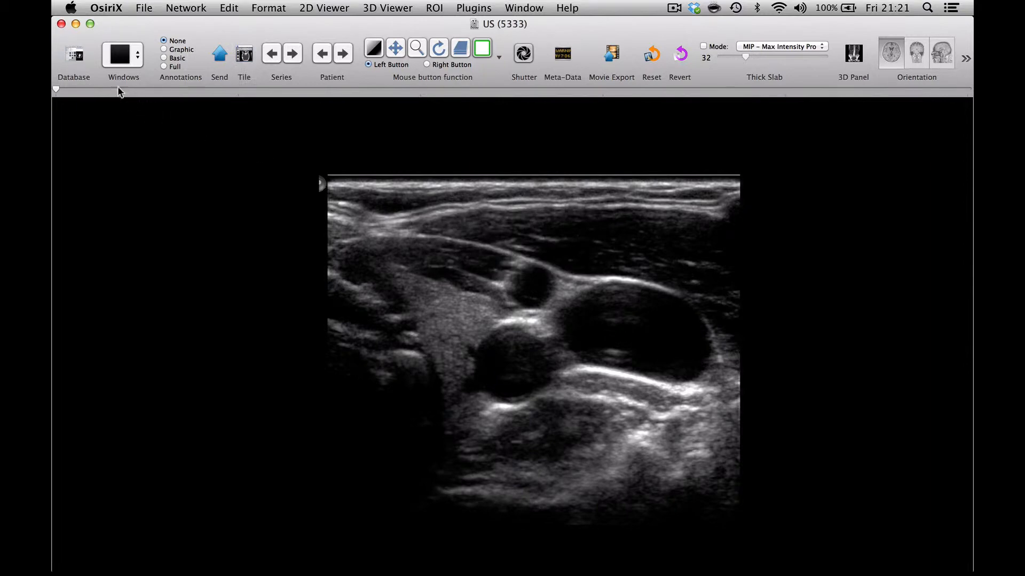
- Return to the database and compare the previews of the exported six-image series and the original one
left_click(75, 55)
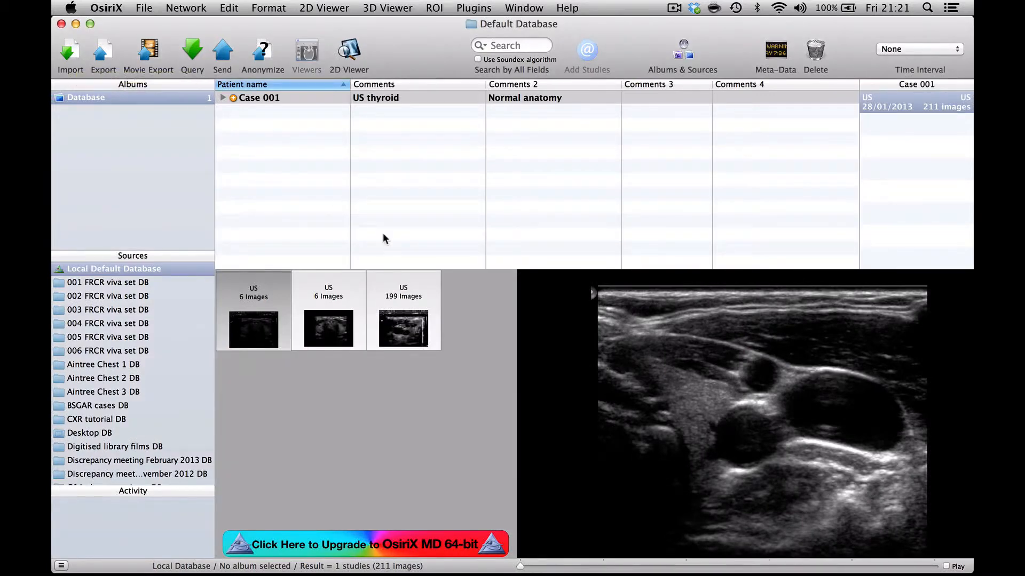
left_click(328, 294)
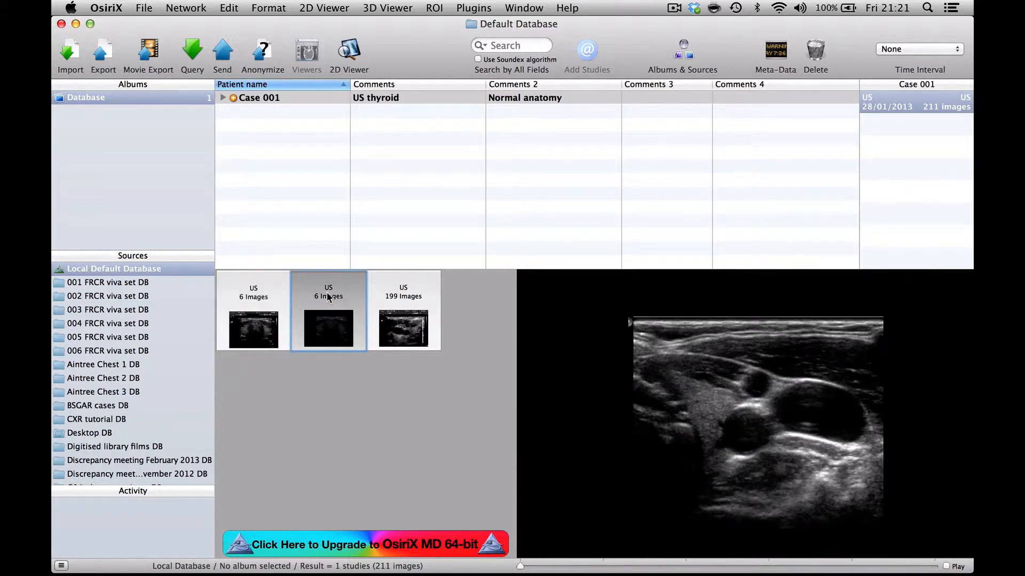
left_click(264, 288)
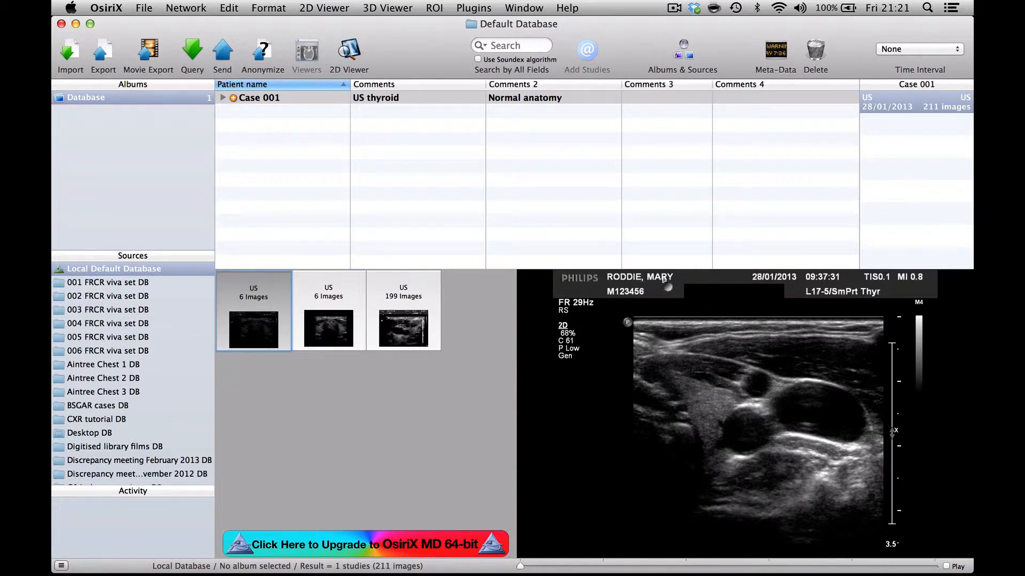
left_click(328, 302)
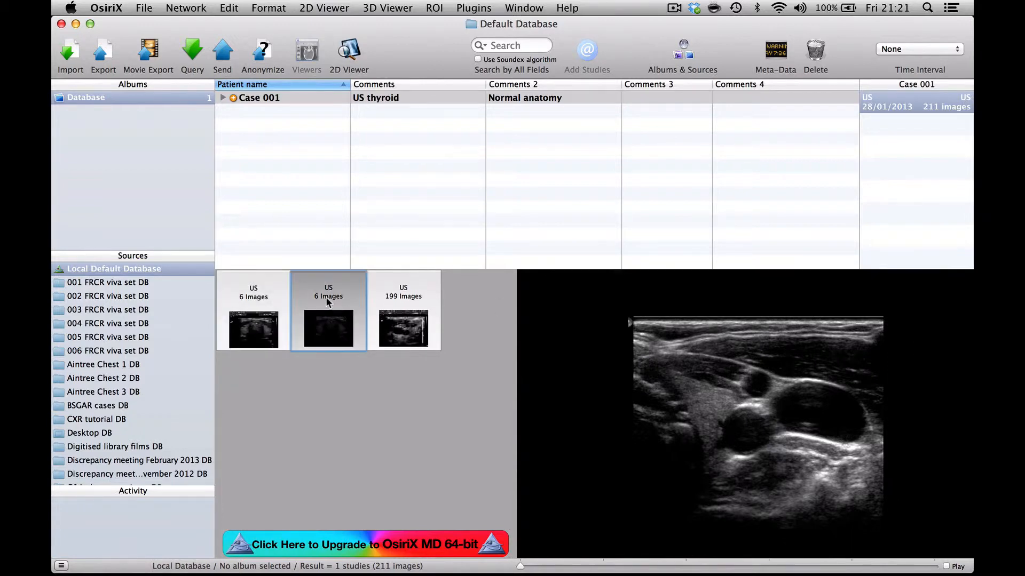
- Open the exported masked series in the 2D viewer and check its images through to the last one
double_click(701, 444)
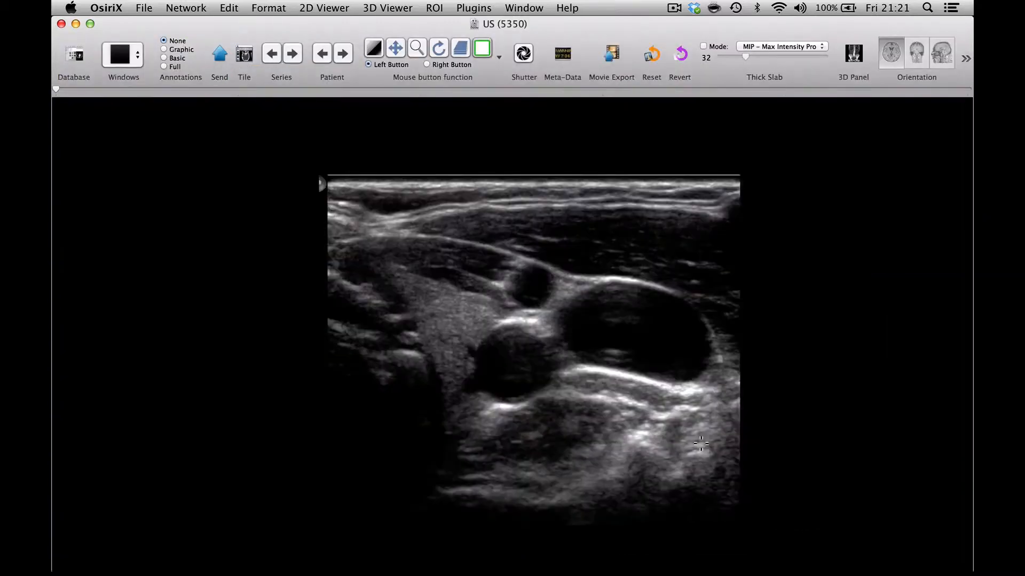
scroll(701, 445, "down", 2)
scroll(701, 444, "down", 3)
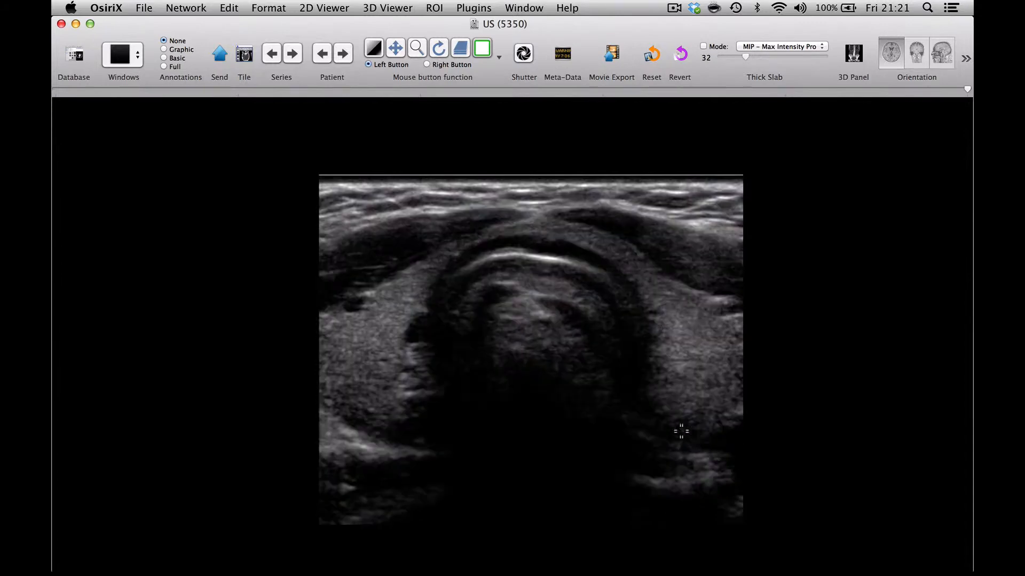
- Return to the database and delete the original six-image series that still shows the patient details
left_click(73, 54)
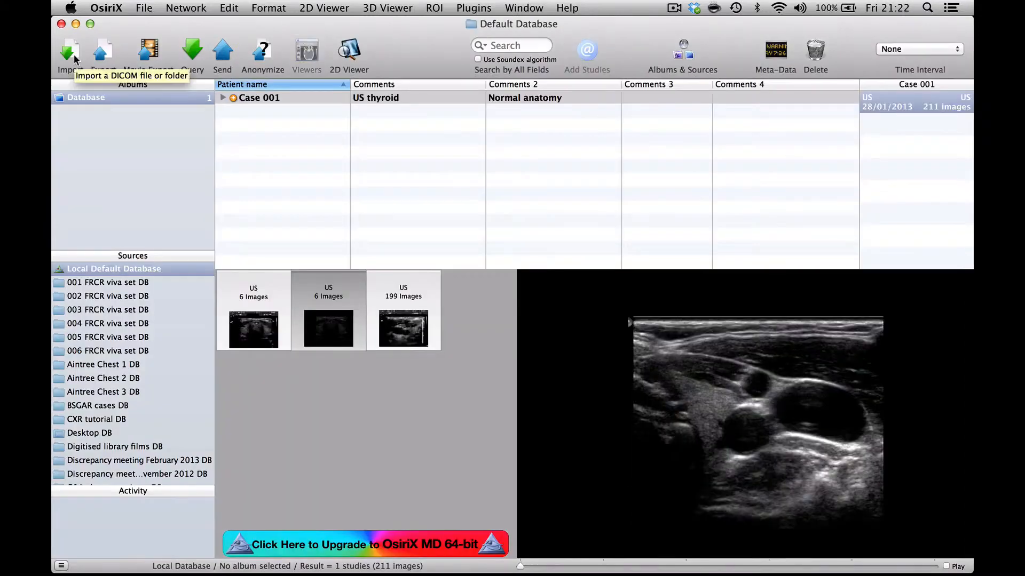
left_click(262, 309)
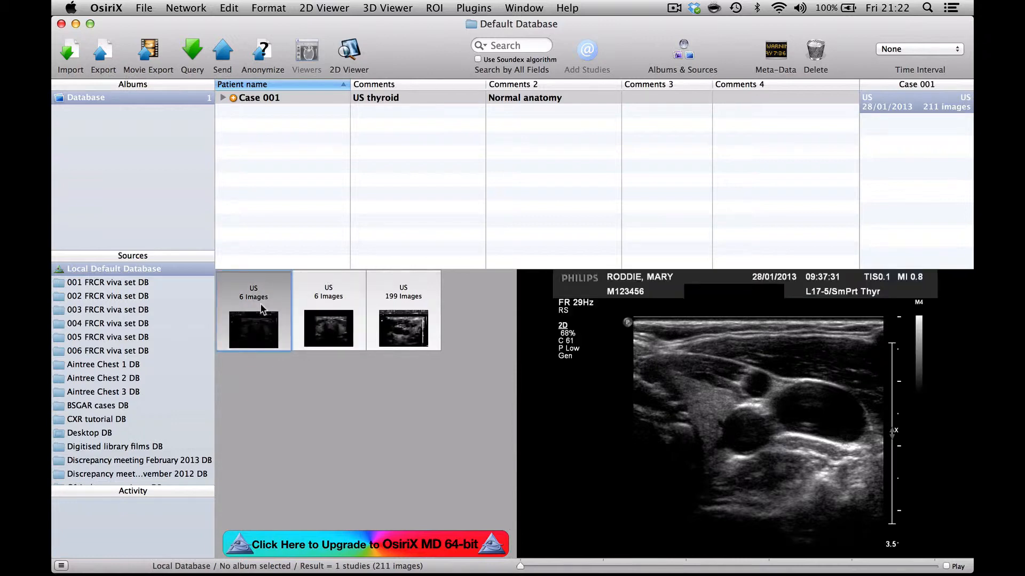
right_click(262, 309)
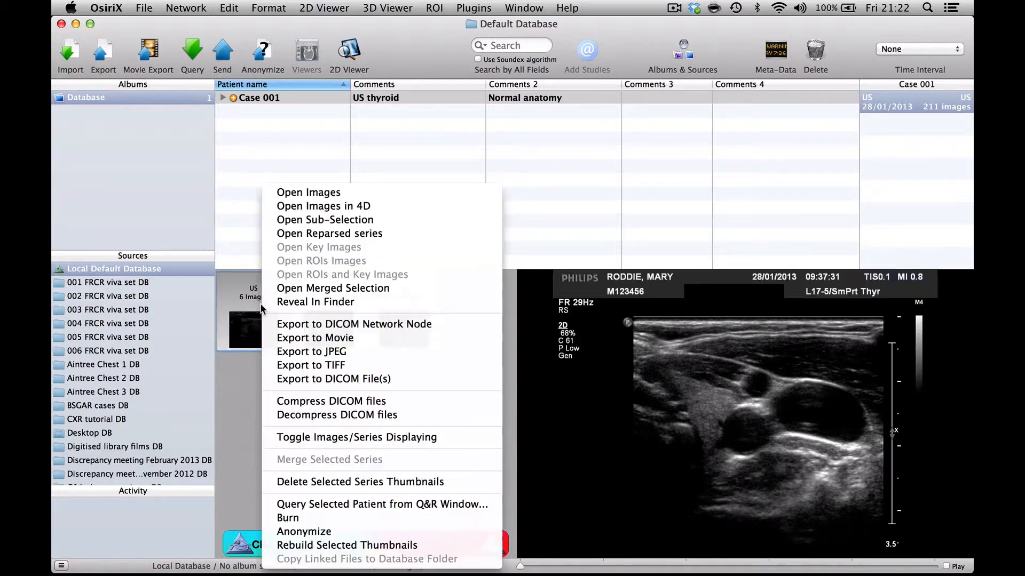
left_click(295, 482)
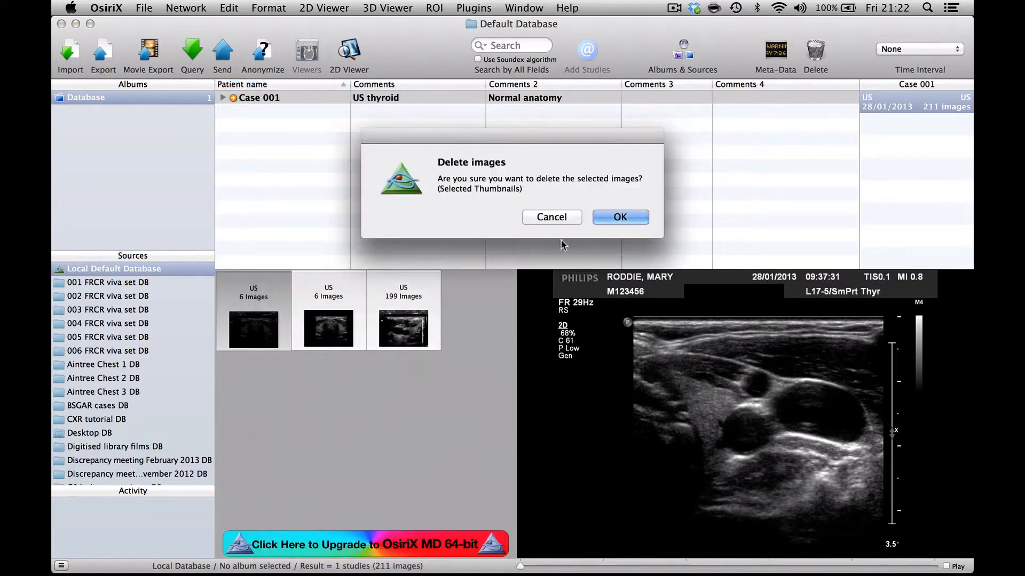
left_click(618, 217)
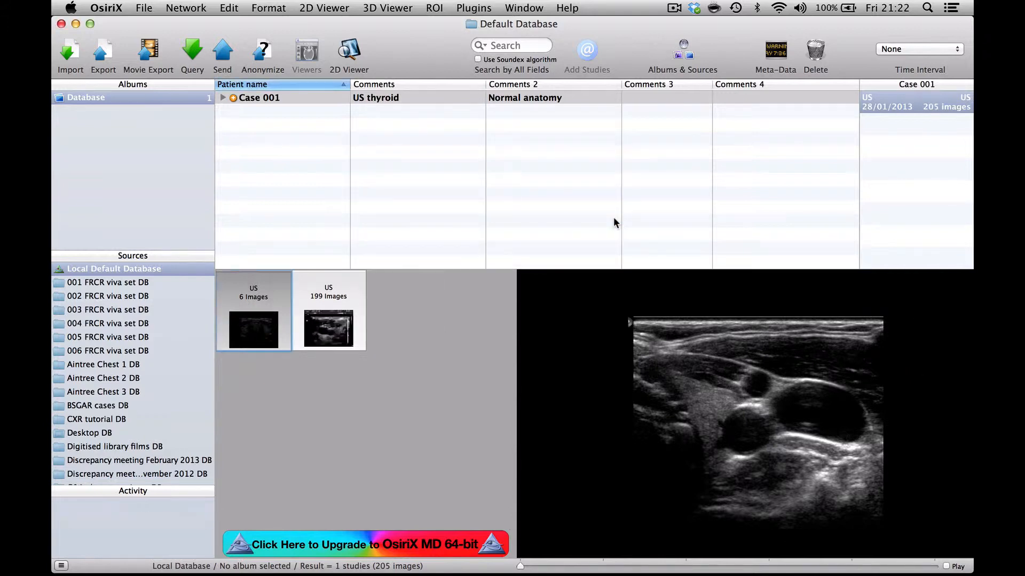
- Open the 199-image series, mask it with the shutter around a rectangle ROI about 38 by 30 mm, and set annotations to None
left_click(347, 309)
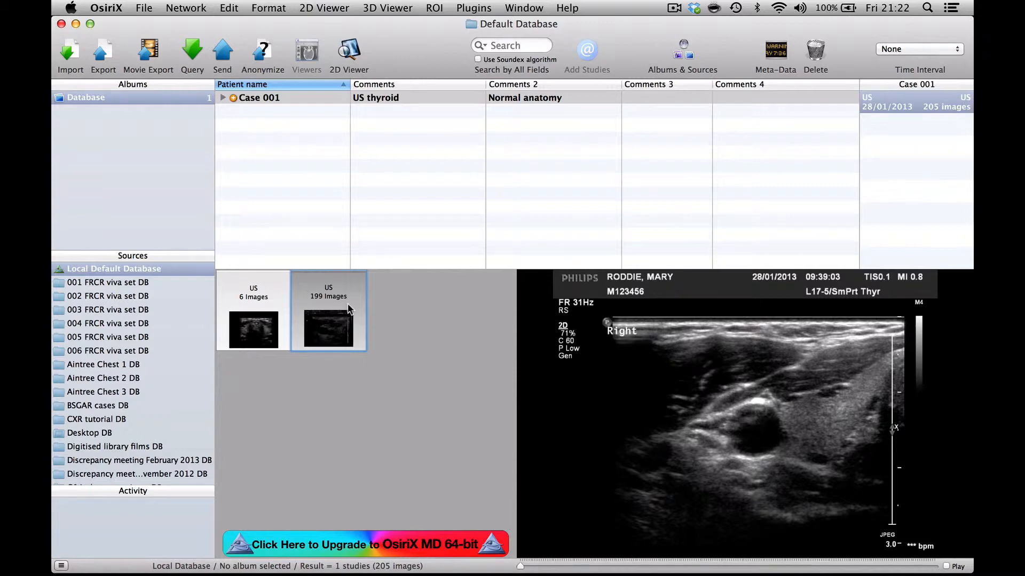
double_click(348, 303)
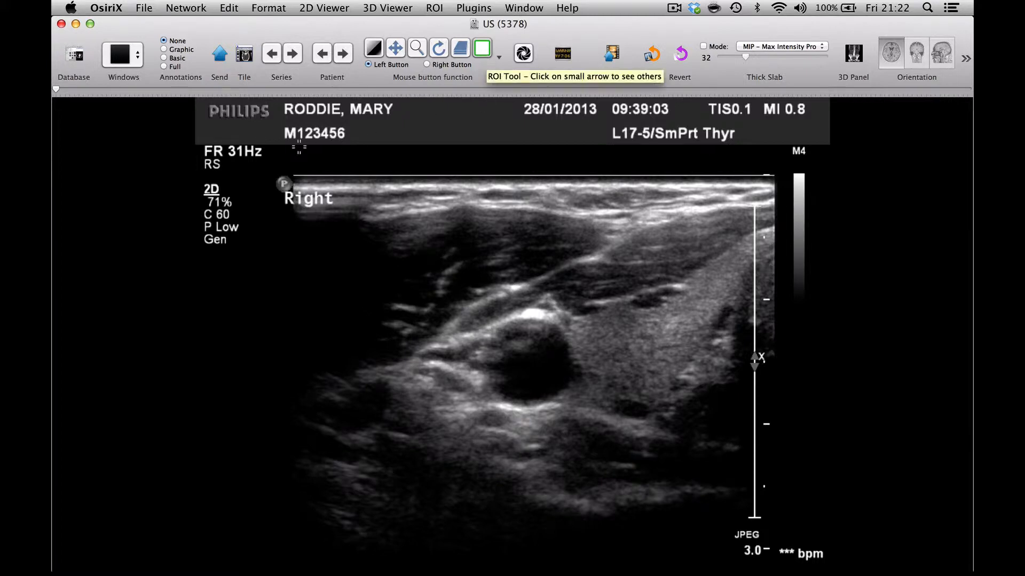
mouse_move(272, 166)
left_mouse_down()
mouse_move(599, 213)
mouse_move(755, 320)
mouse_move(784, 432)
mouse_move(750, 536)
left_mouse_up()
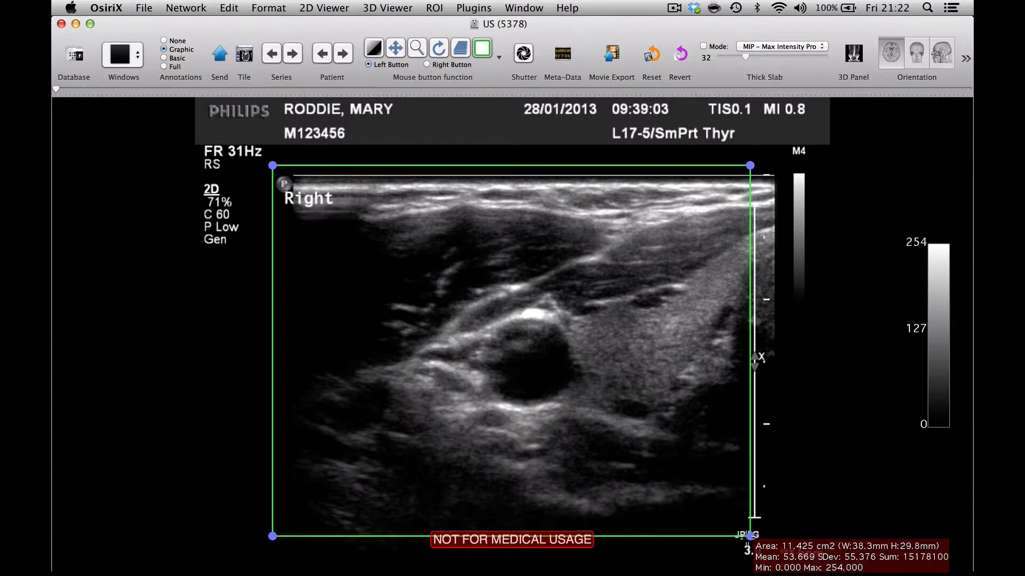
left_click(518, 56)
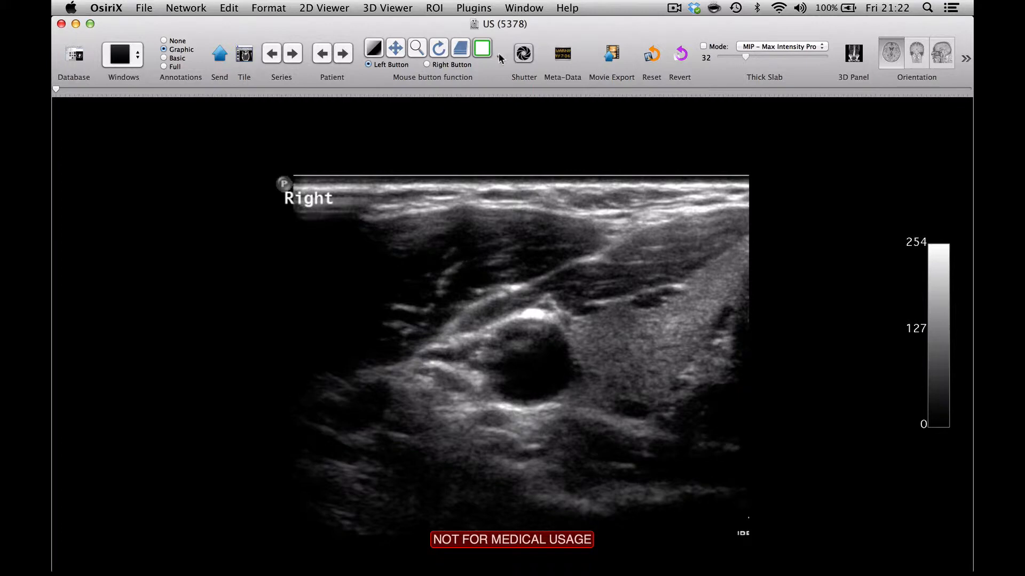
left_click(164, 42)
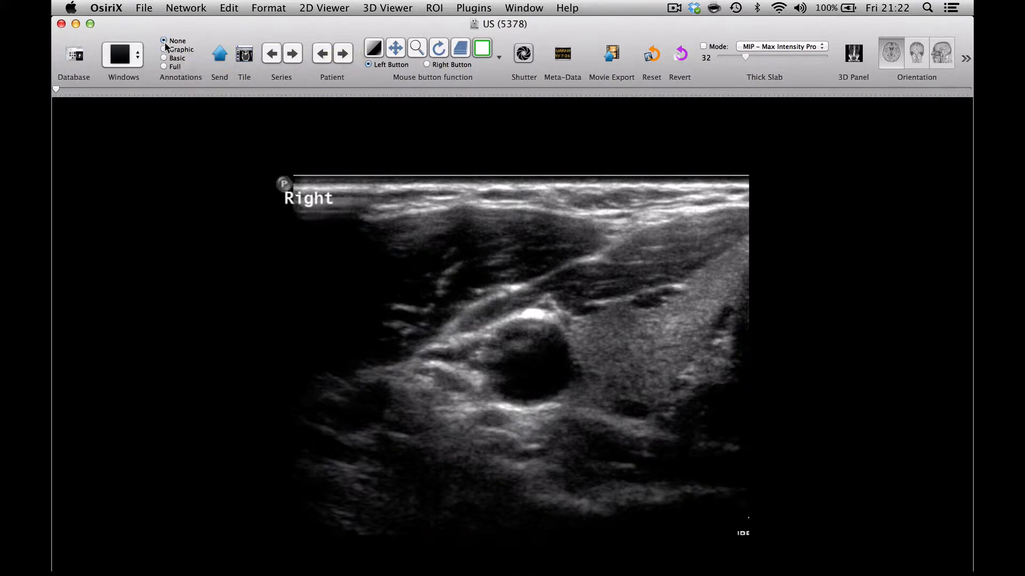
- Export images 13 to 189 of the masked series to DICOM files as displayed in 16-bit BW, with the series name US movie
left_click(146, 9)
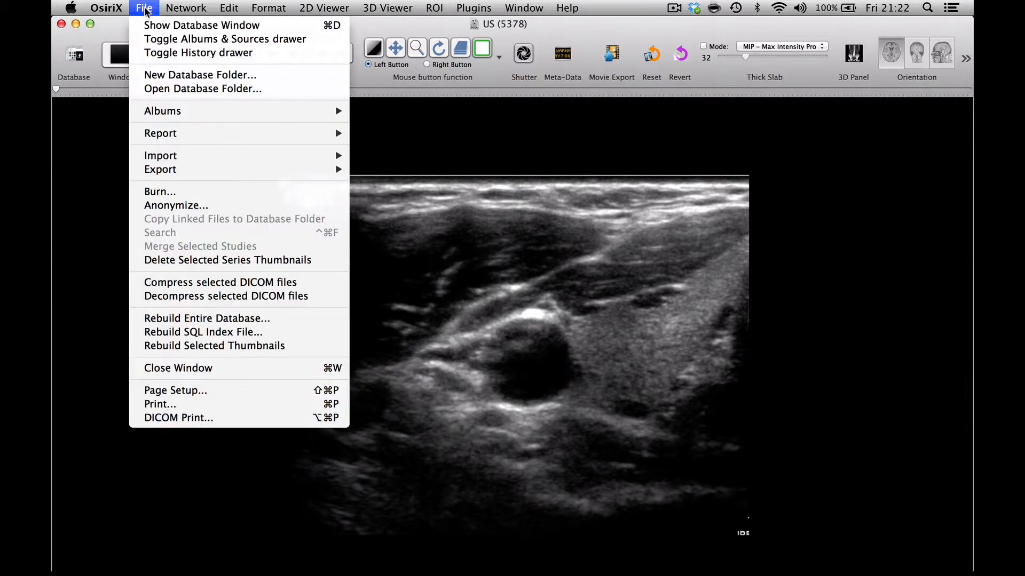
mouse_move(169, 170)
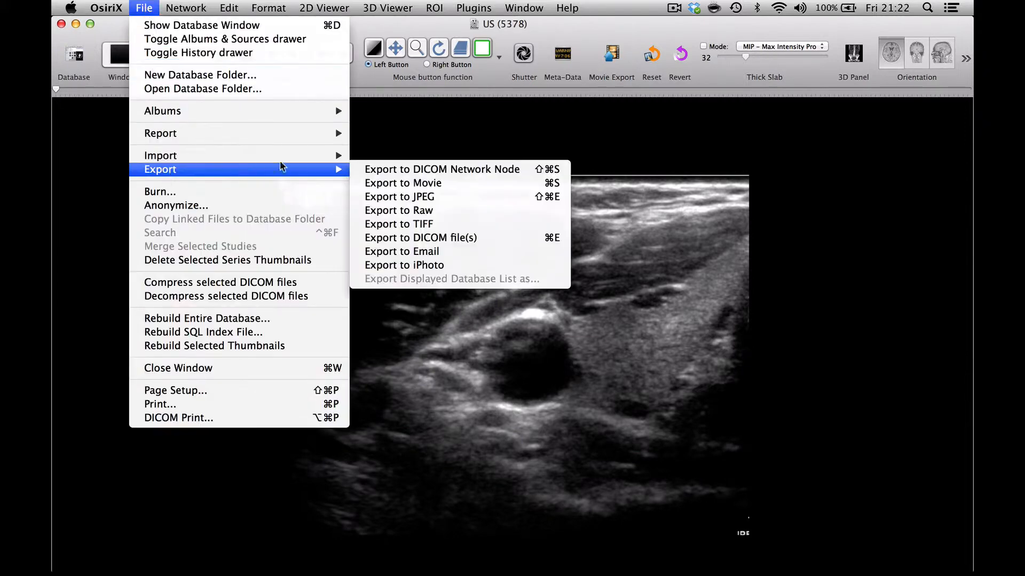
left_click(414, 238)
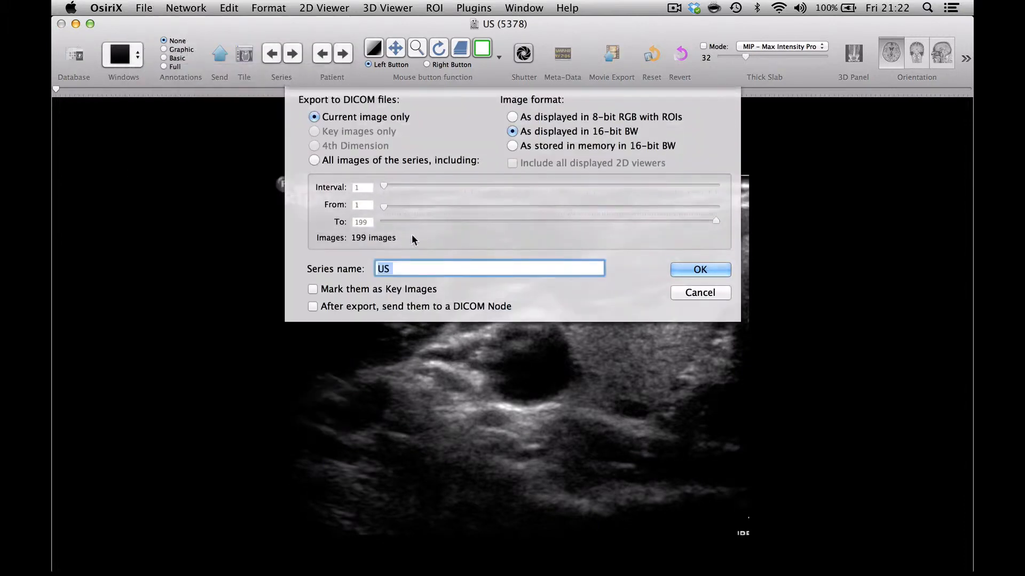
left_click(313, 160)
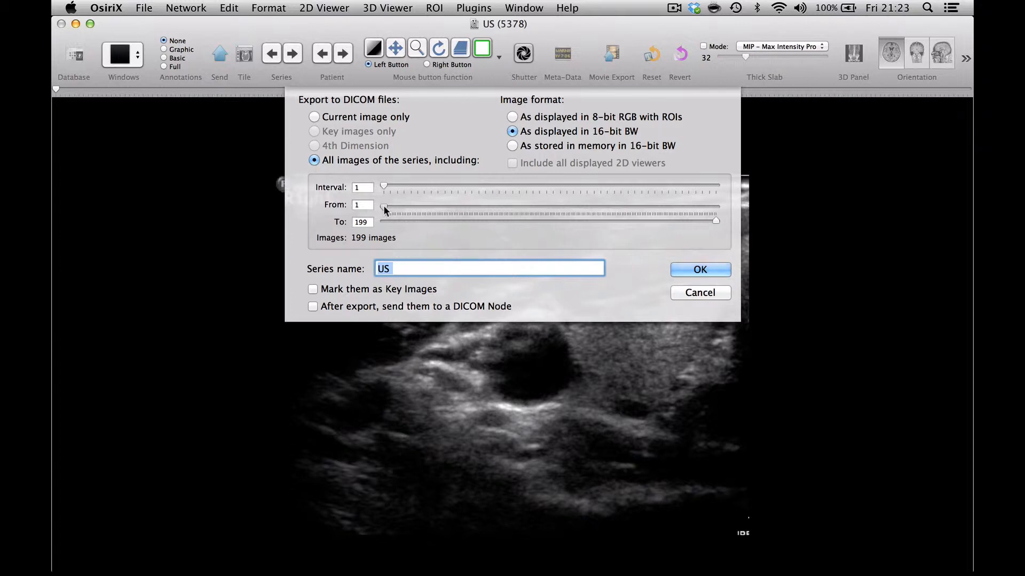
left_click_drag(384, 206, 405, 209)
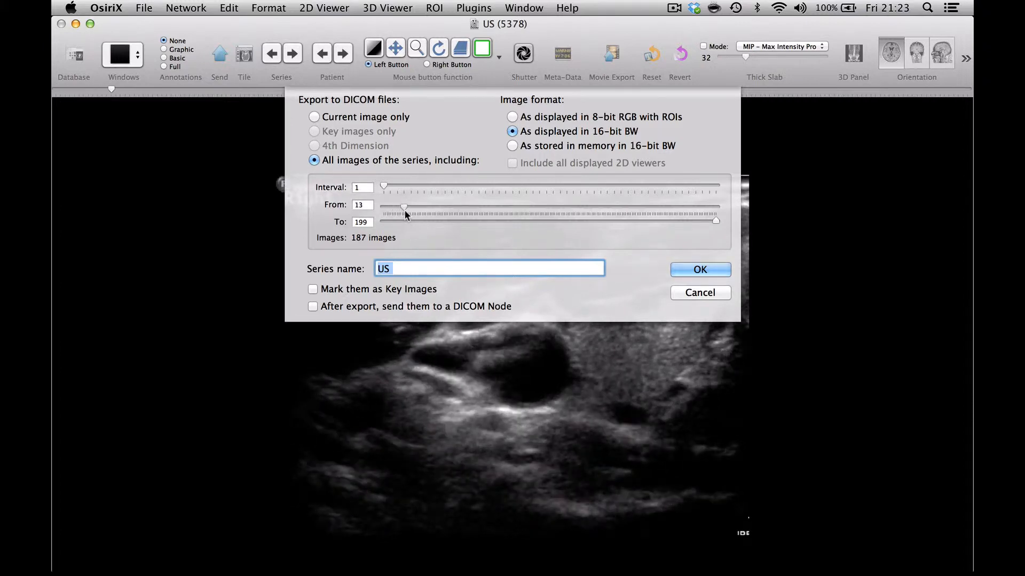
left_click(716, 222)
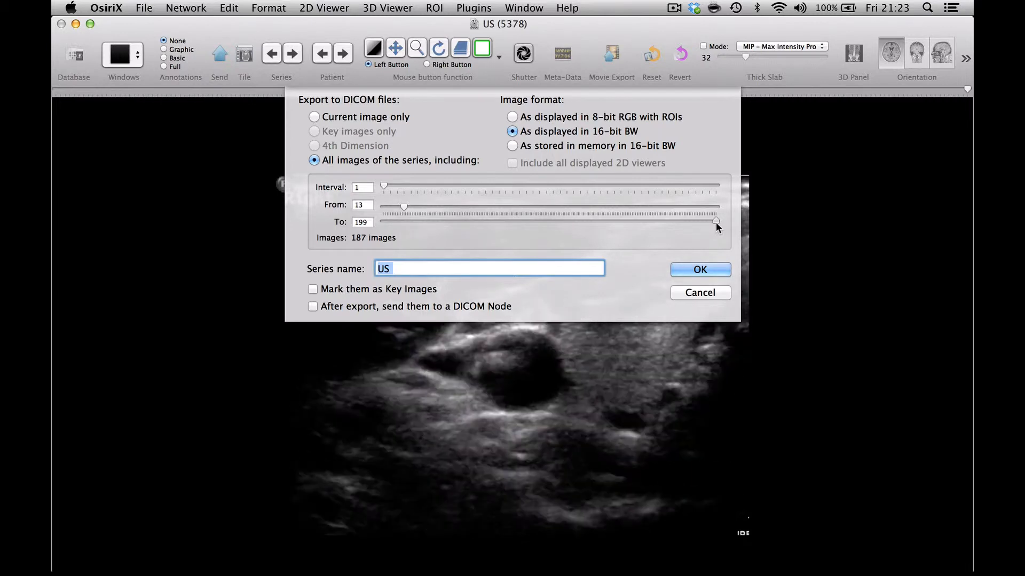
left_click_drag(715, 222, 700, 226)
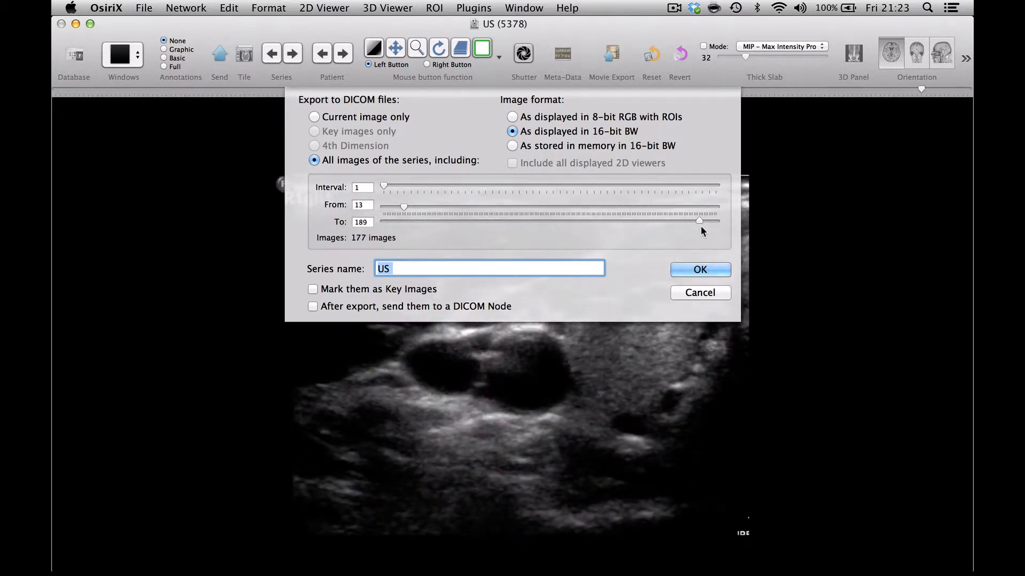
left_click(397, 268)
type("movie")
left_click(702, 271)
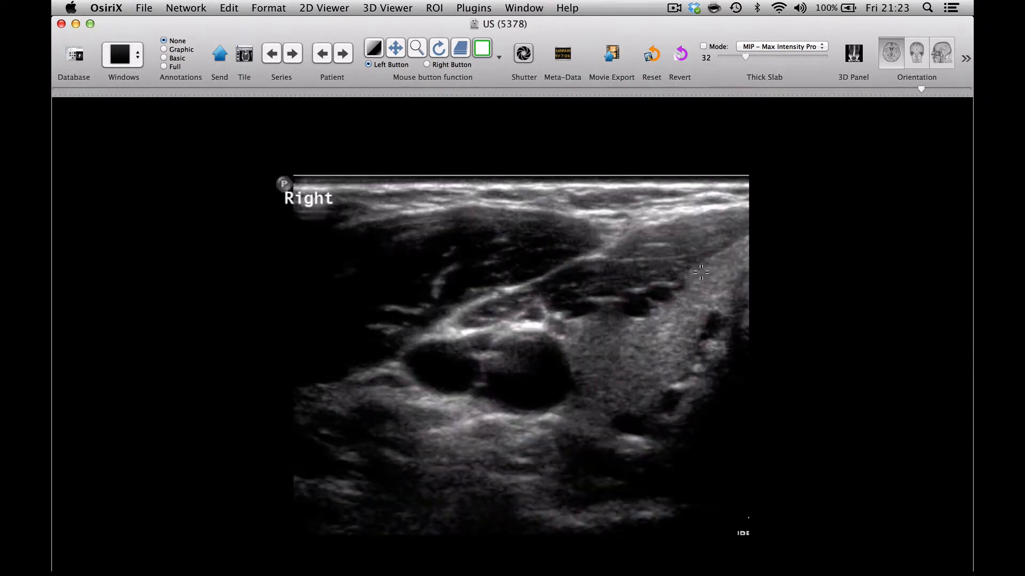
- Return to the database and compare the previews of the original 199-image series and the exported US movie series
left_click(74, 54)
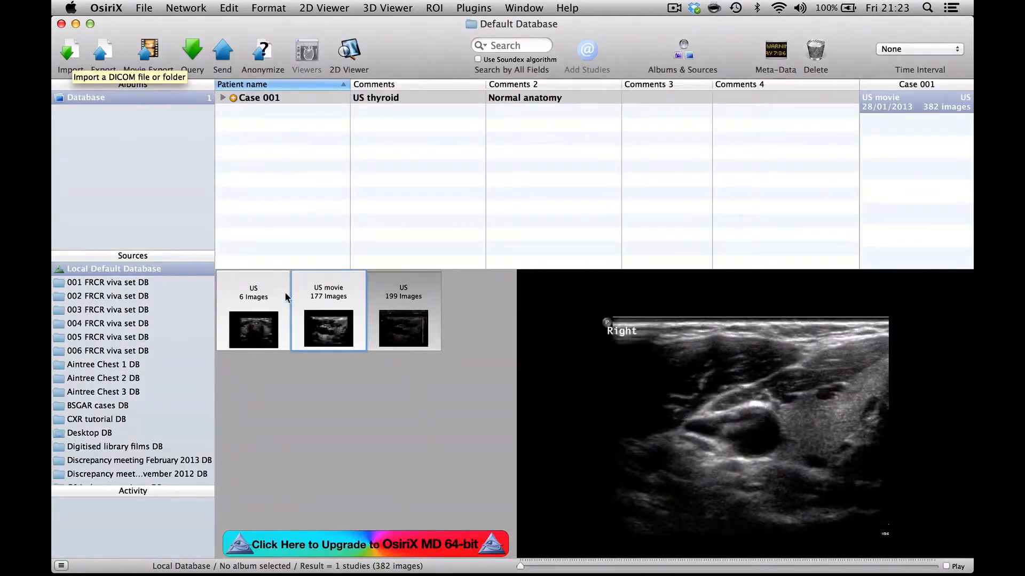
left_click(408, 312)
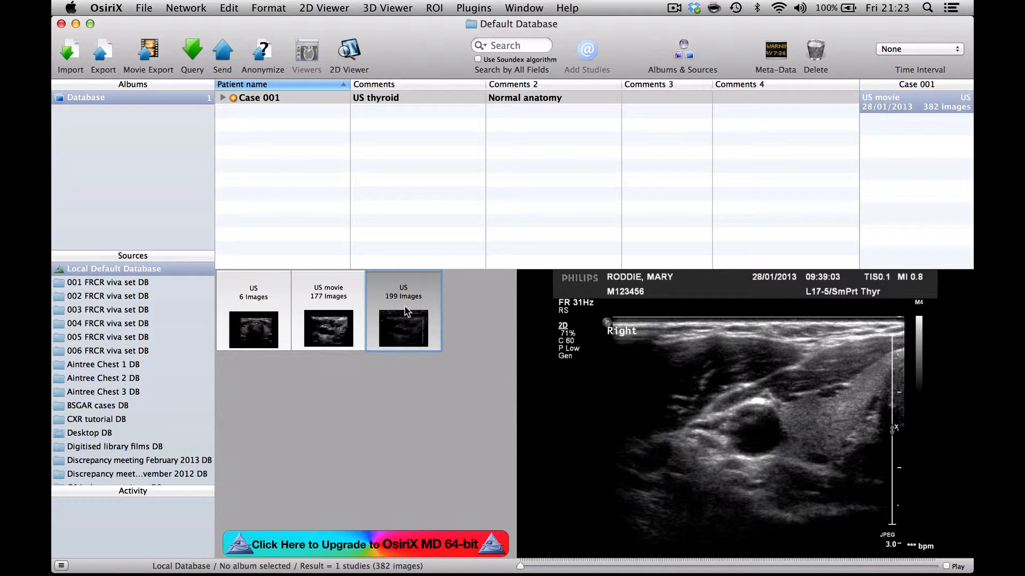
left_click(348, 300)
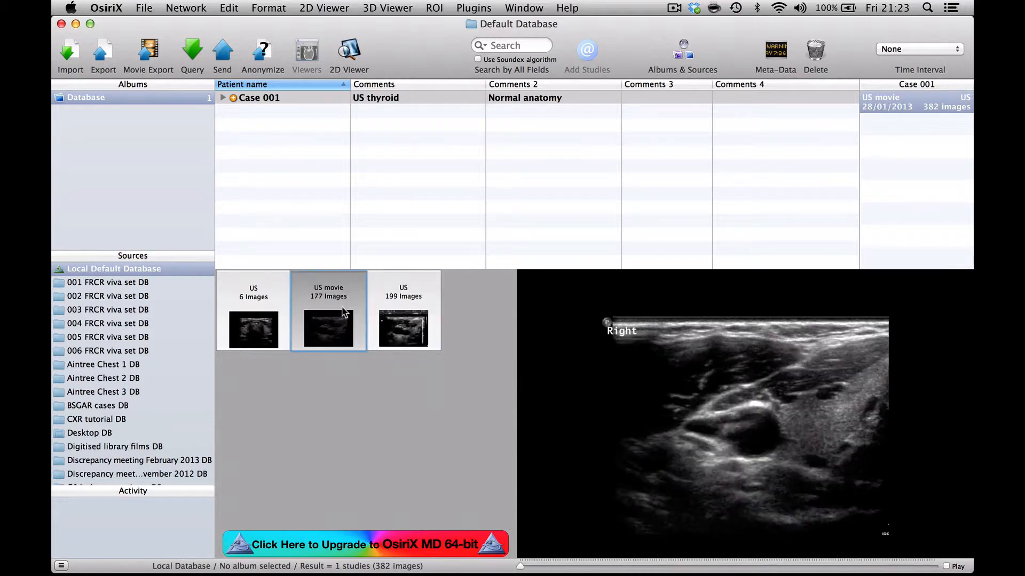
- Delete the original 199-image series that still shows the patient details
left_click(416, 301)
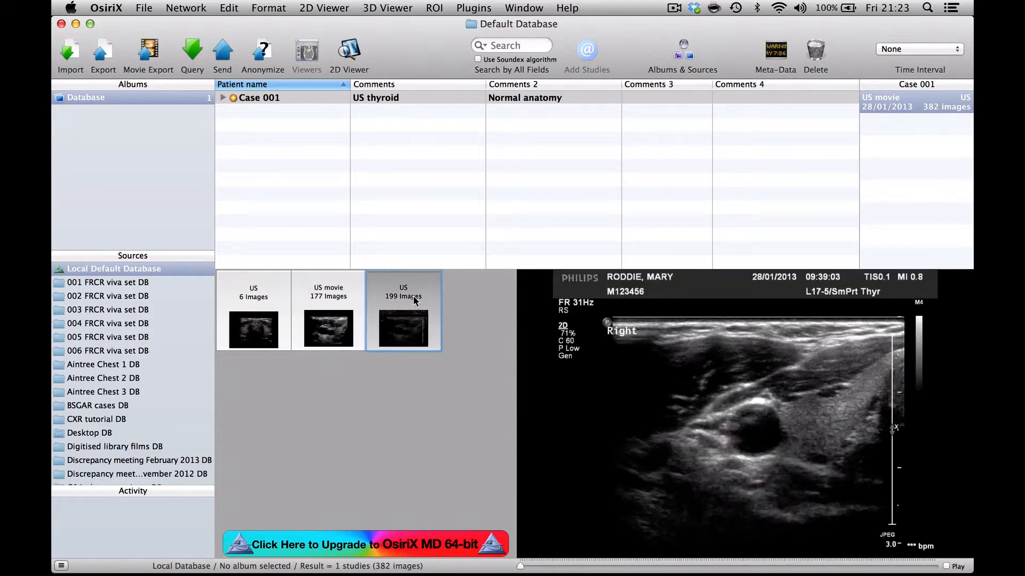
right_click(415, 301)
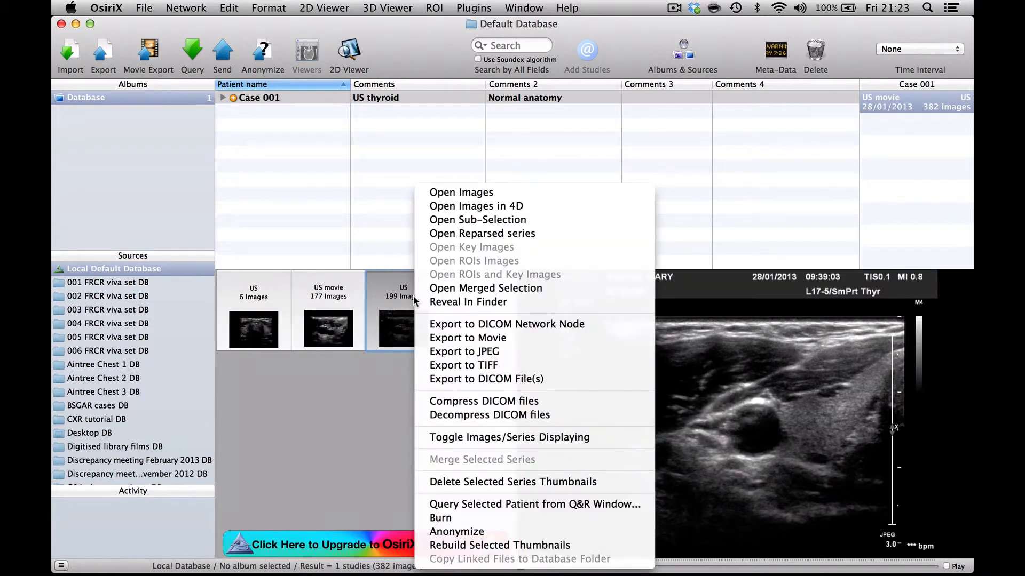
left_click(462, 482)
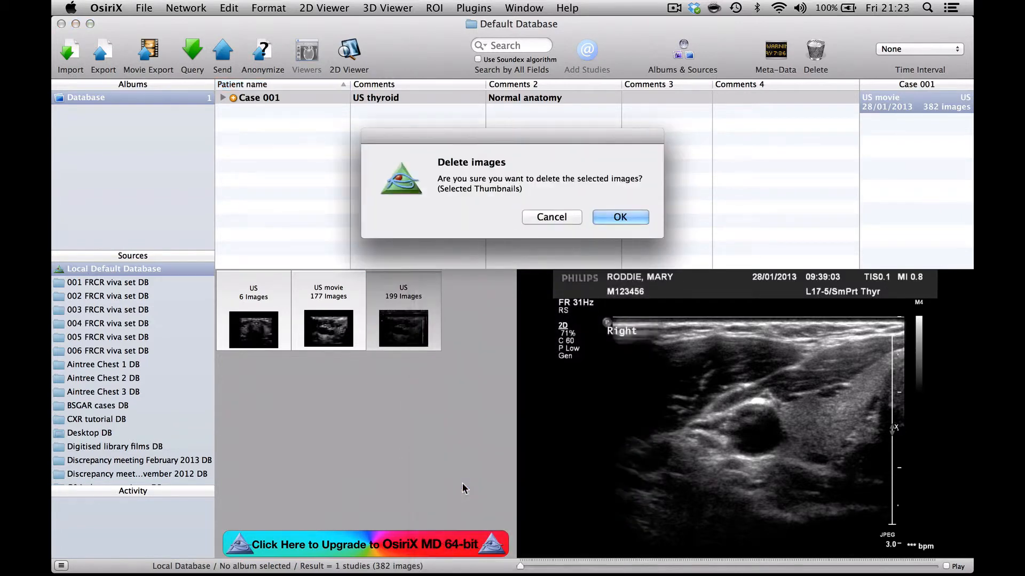
left_click(620, 217)
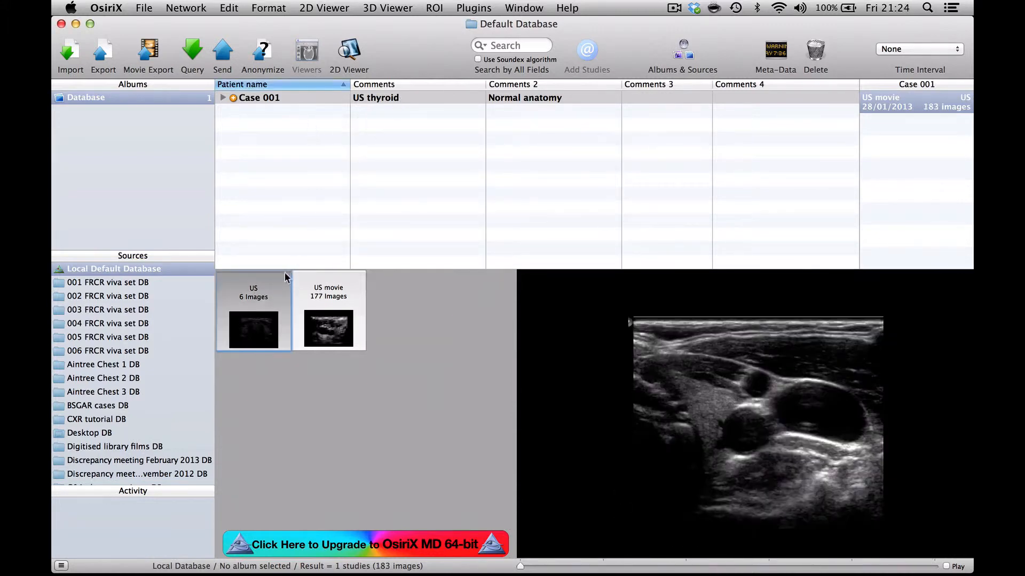
- Open the US movie series and export its images 4 to 136 as a JPEG Quicktime Movie named US movie on the Desktop
left_click(331, 302)
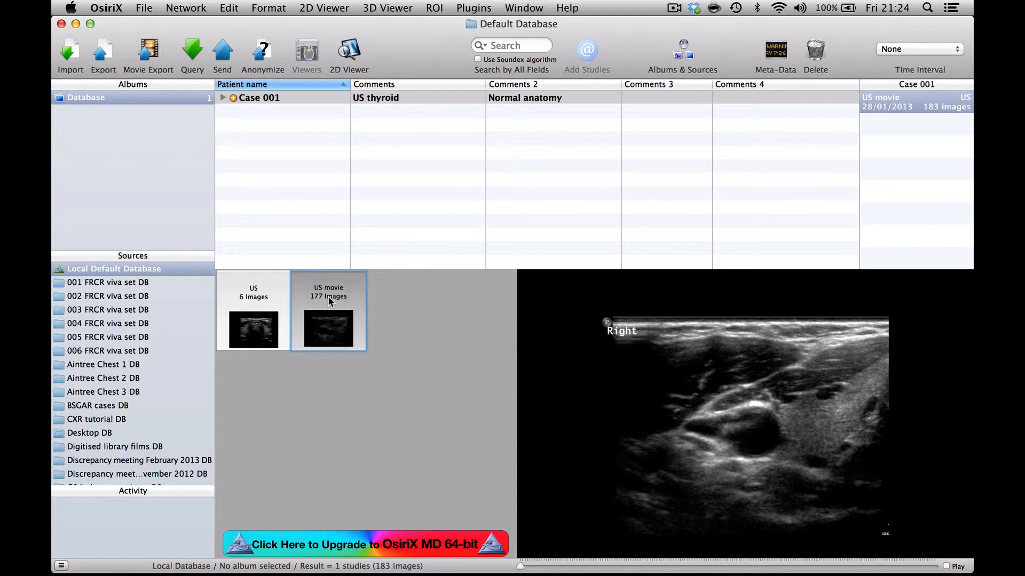
double_click(701, 339)
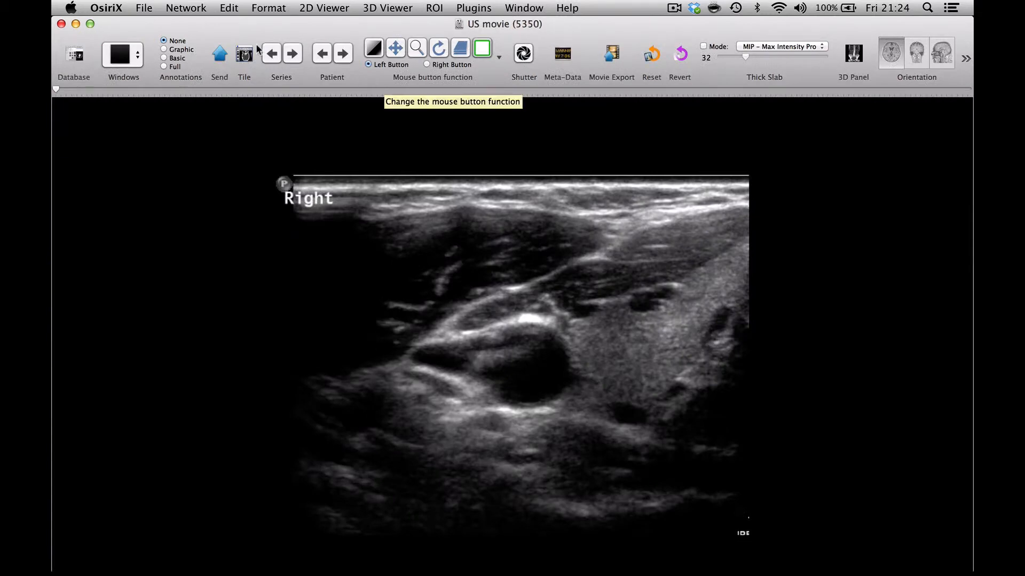
left_click(145, 8)
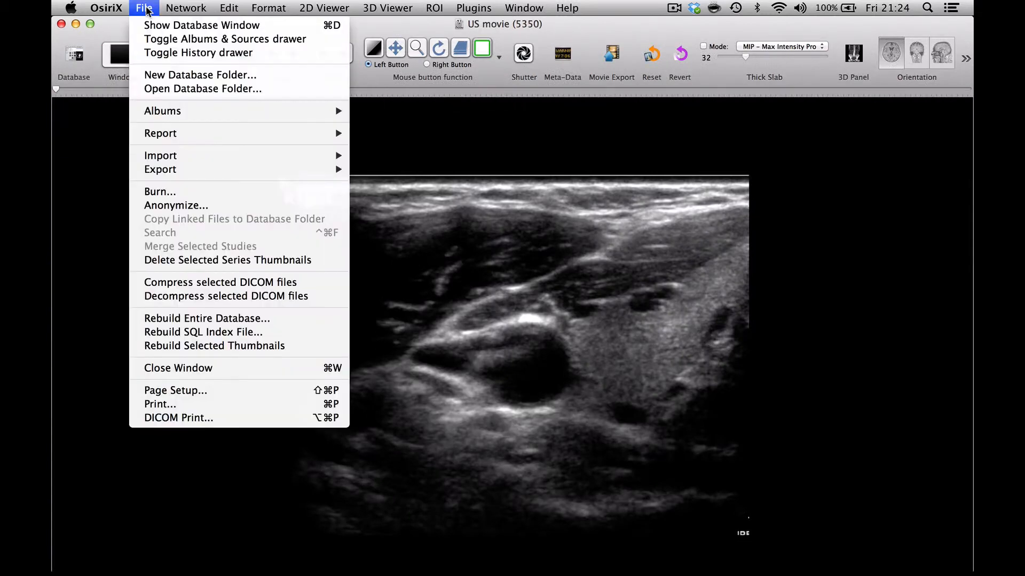
mouse_move(149, 170)
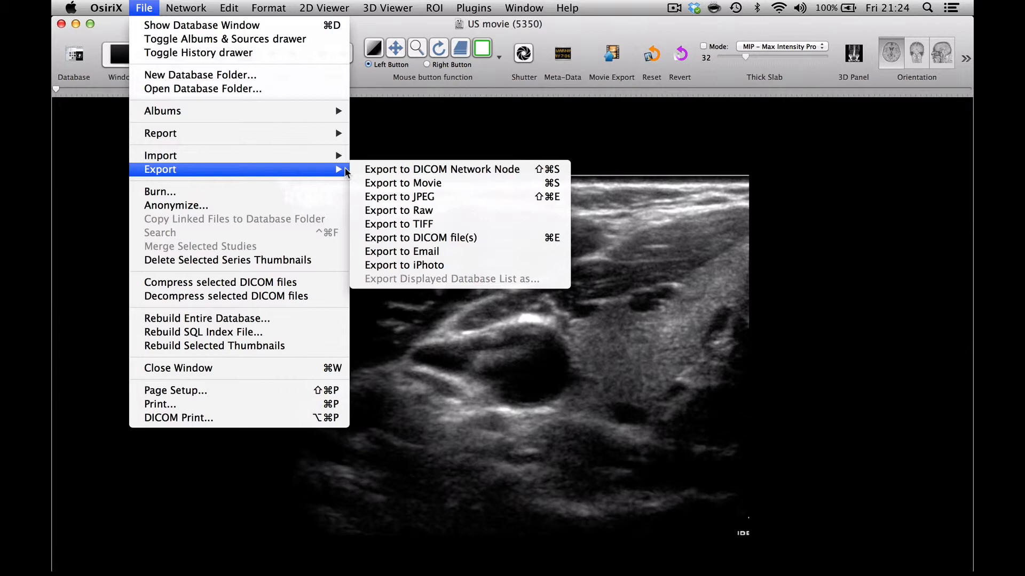
left_click(376, 185)
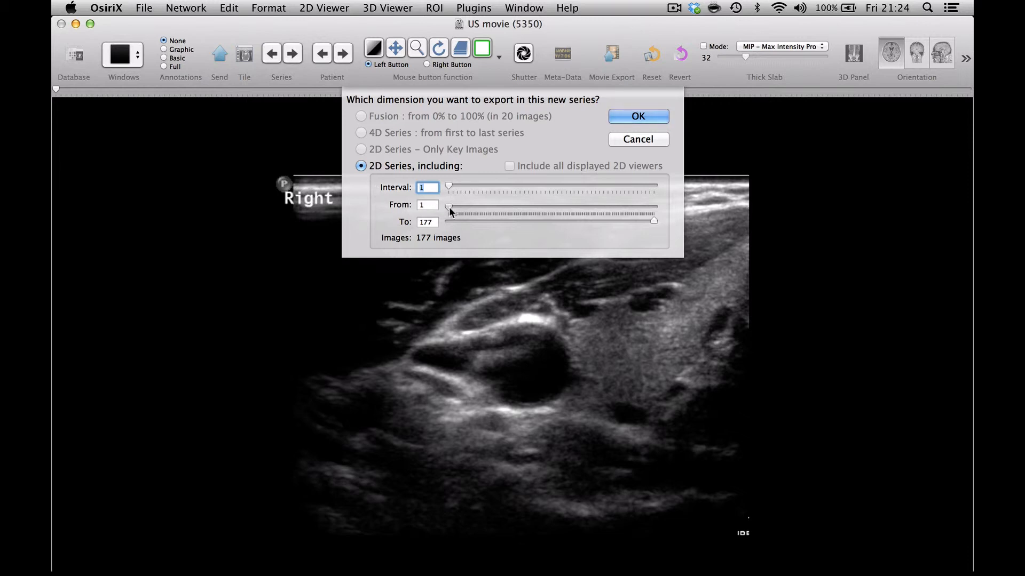
left_click_drag(450, 206, 453, 209)
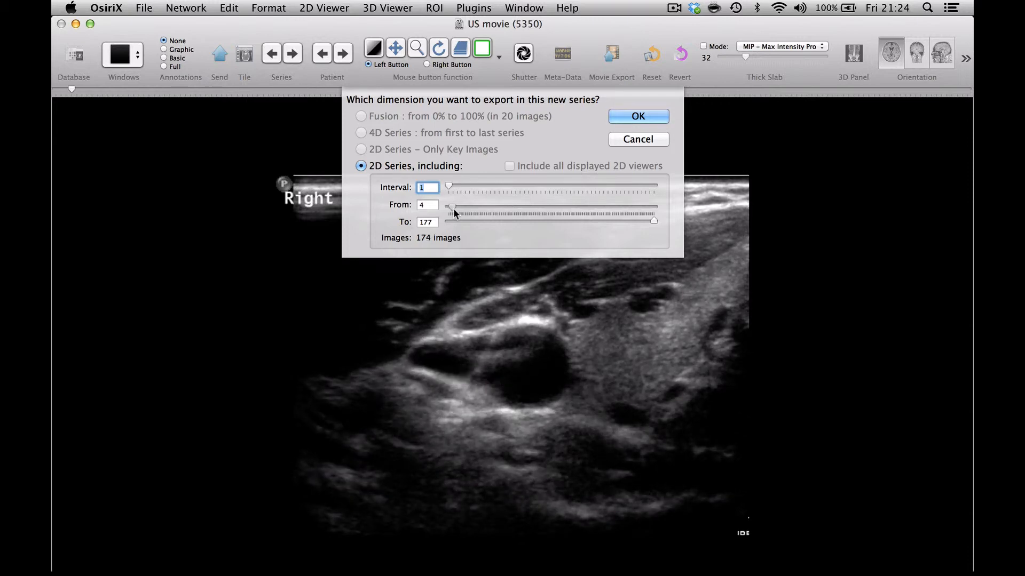
left_click(652, 221)
left_click_drag(652, 221, 605, 226)
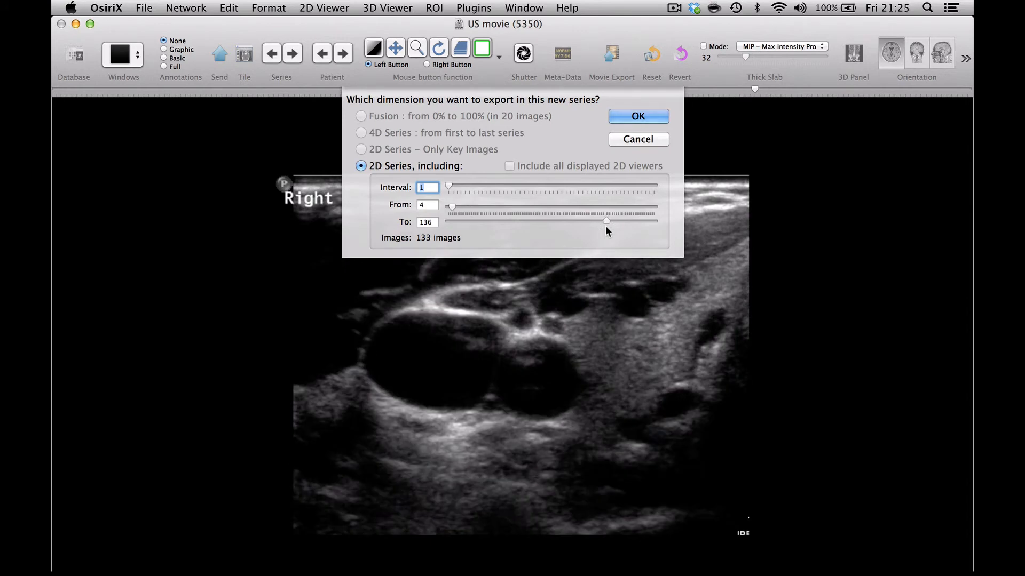
left_click(632, 115)
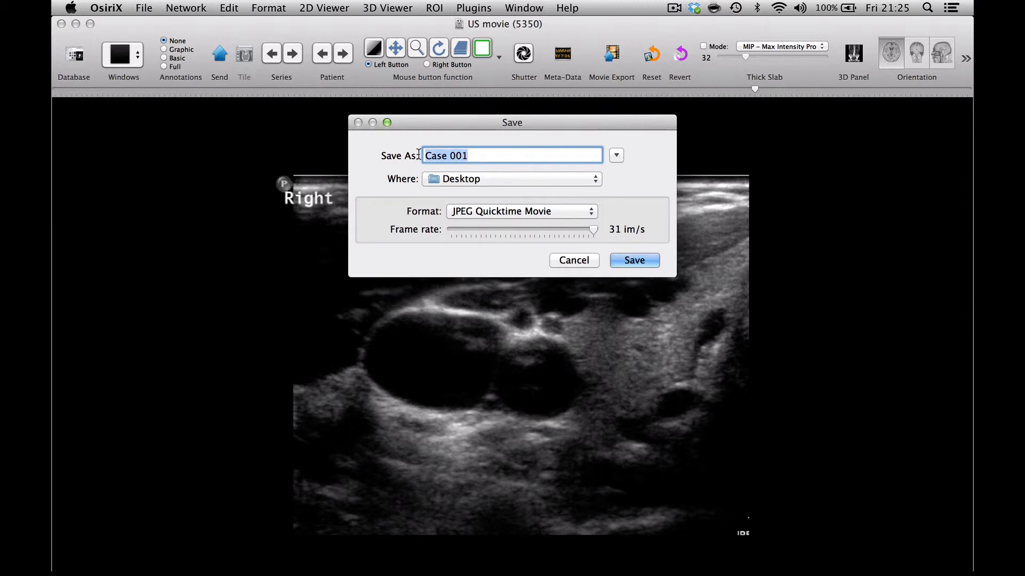
type("US movie")
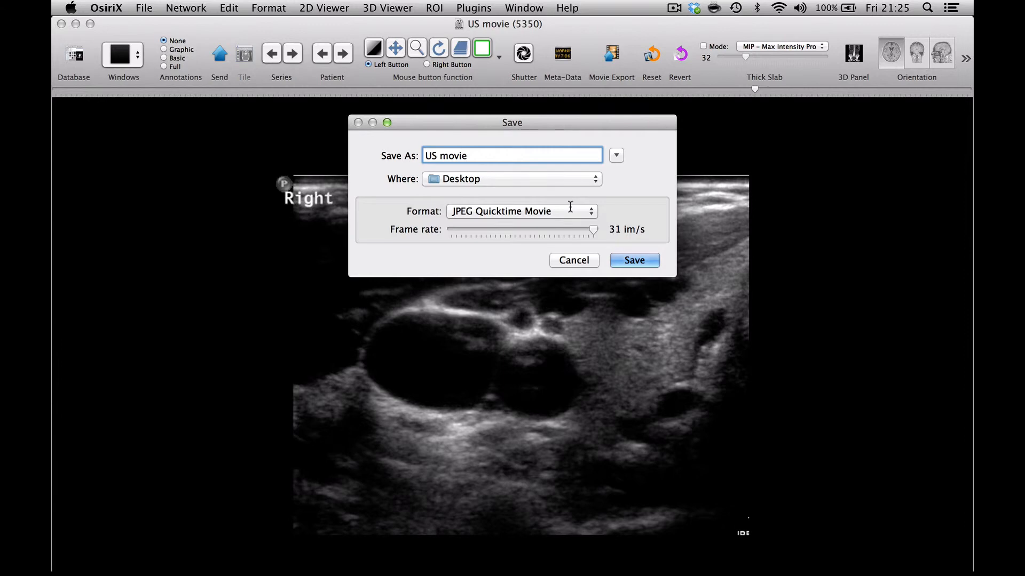
left_click(637, 260)
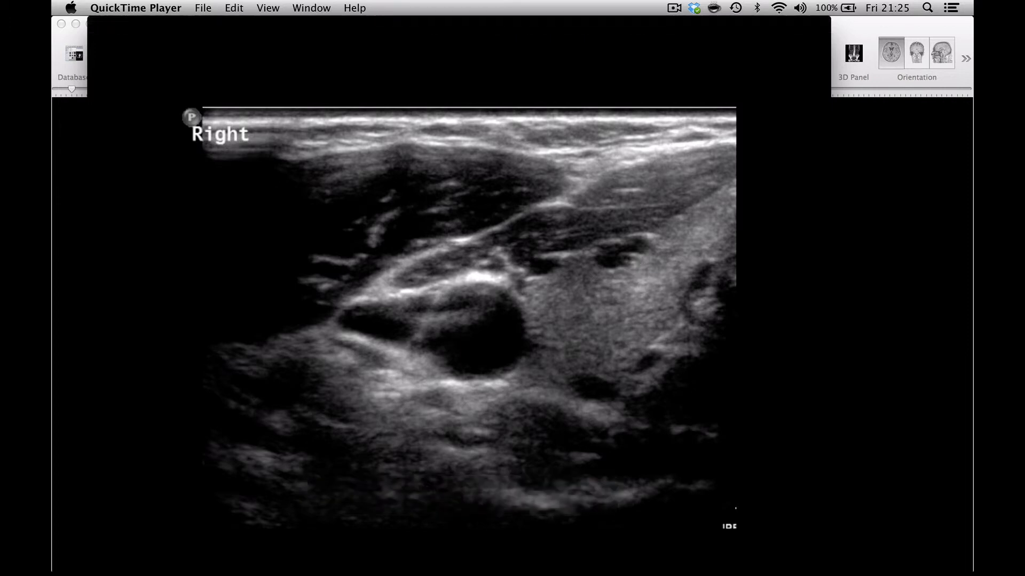
- Play the exported US movie.mov in QuickTime Player to check it, and close it
mouse_move(320, 228)
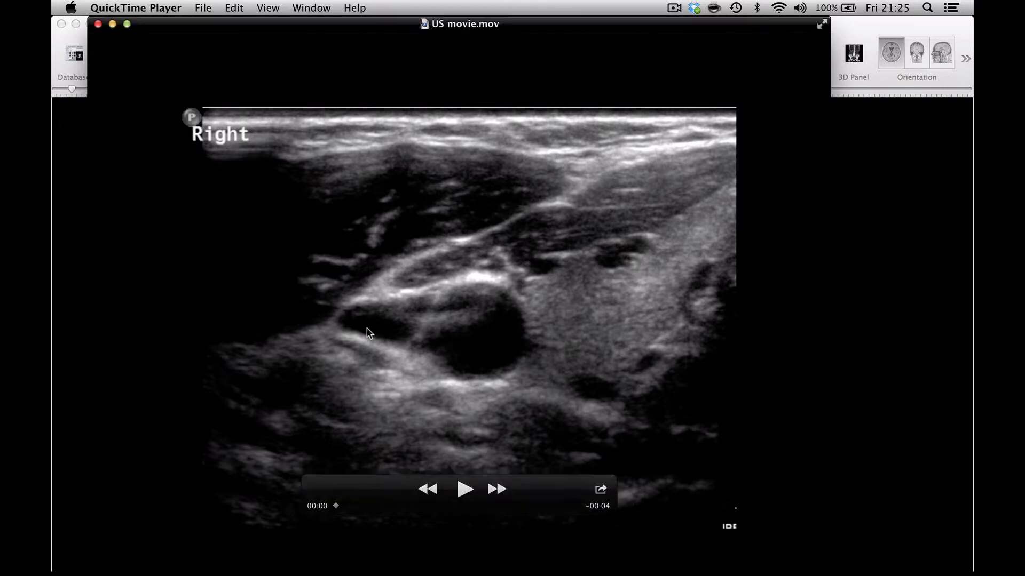
left_click(470, 496)
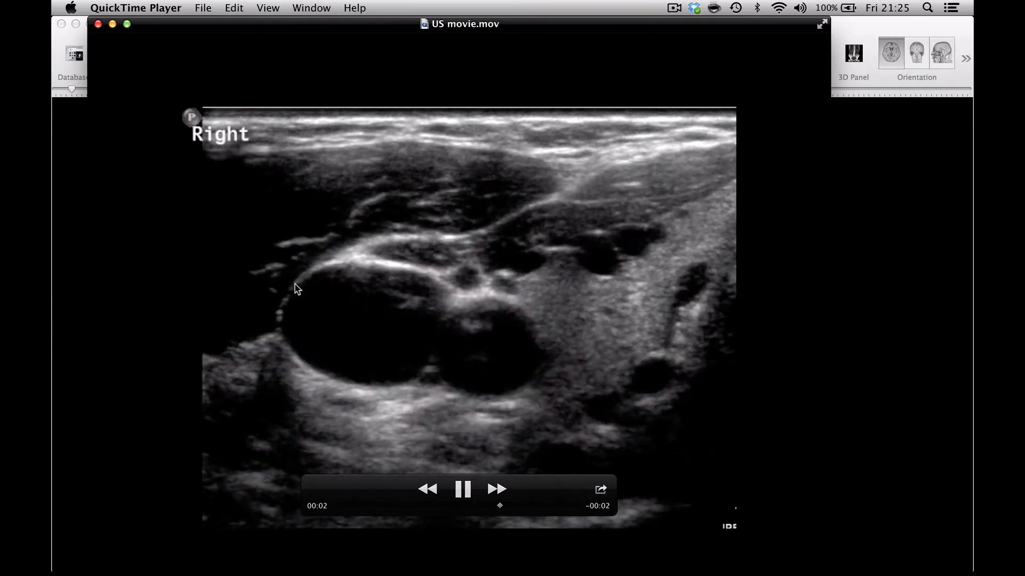
left_click(99, 24)
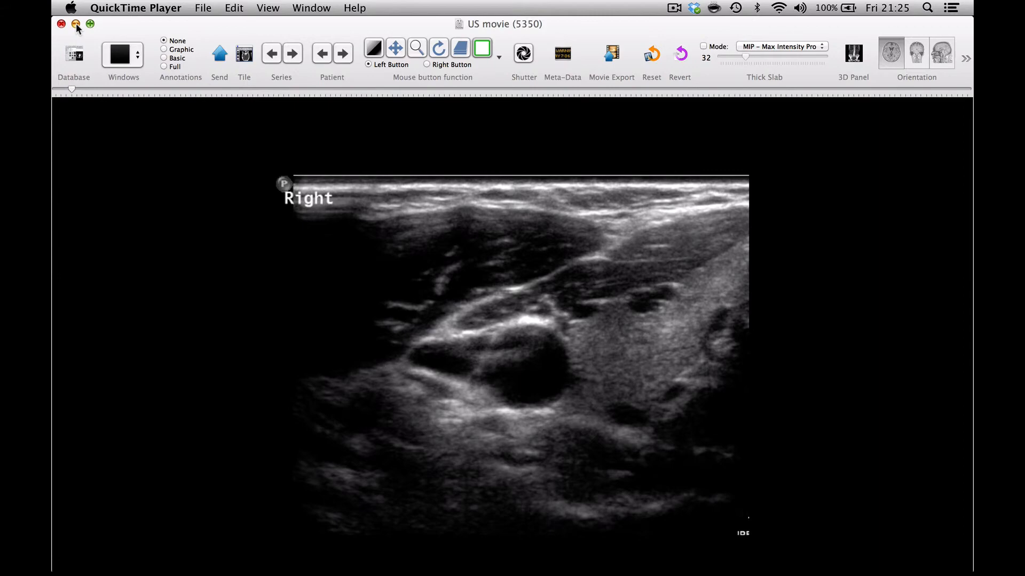
- Minimize the OsiriX viewer and database windows and switch to the Valsalva presentation in PowerPoint
left_click(76, 23)
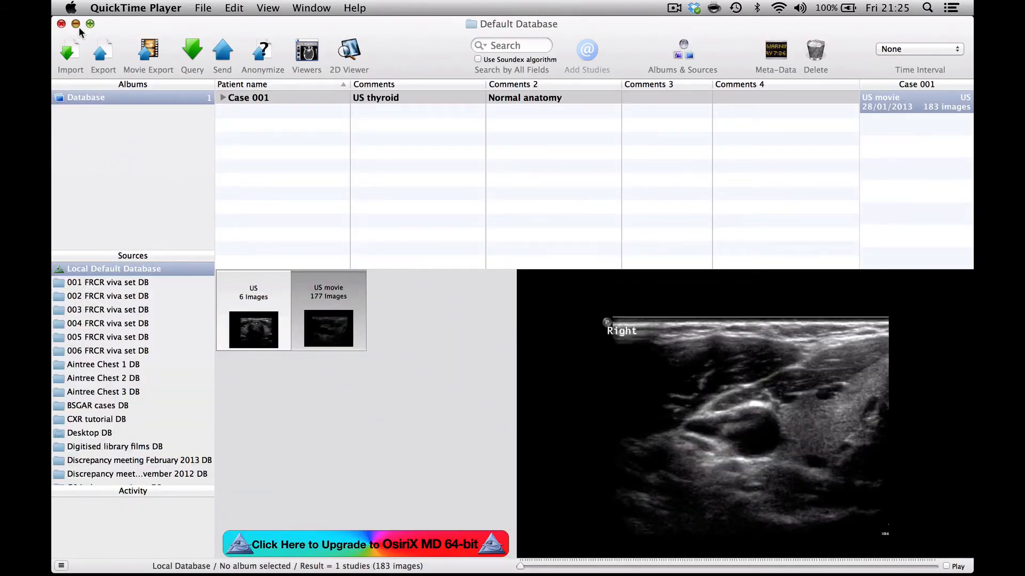
left_click(78, 25)
mouse_move(767, 134)
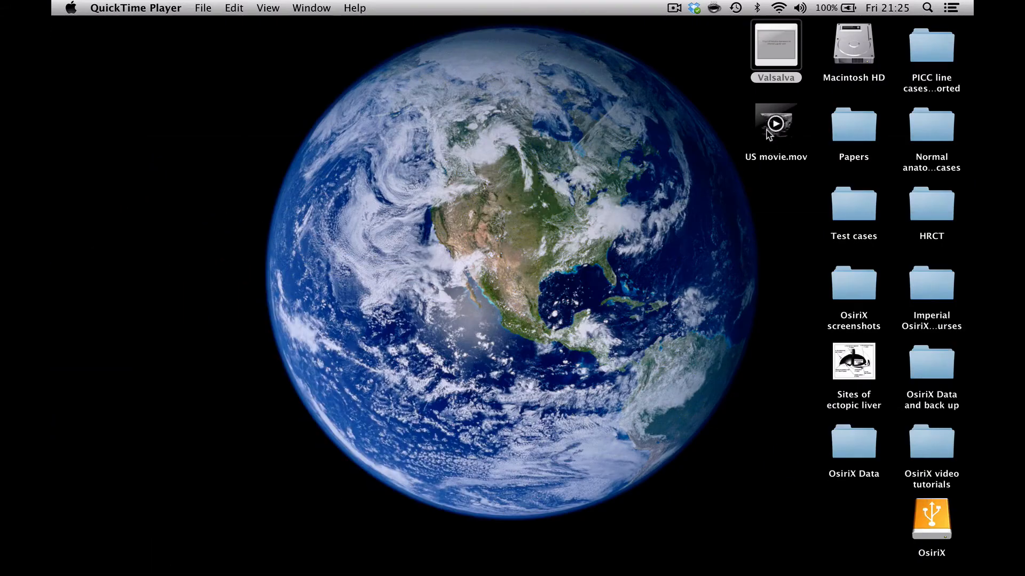
mouse_move(656, 566)
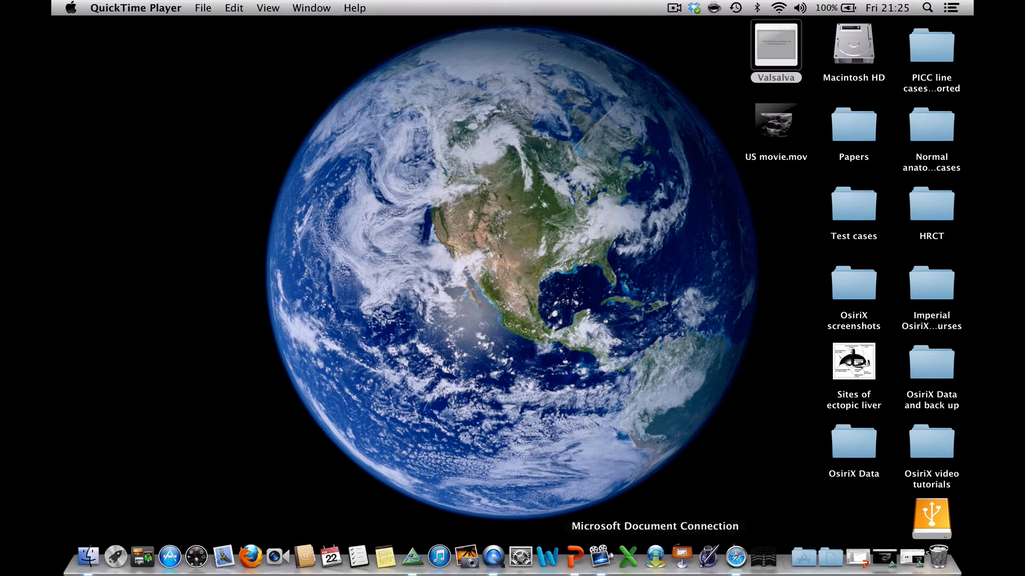
left_click(574, 558)
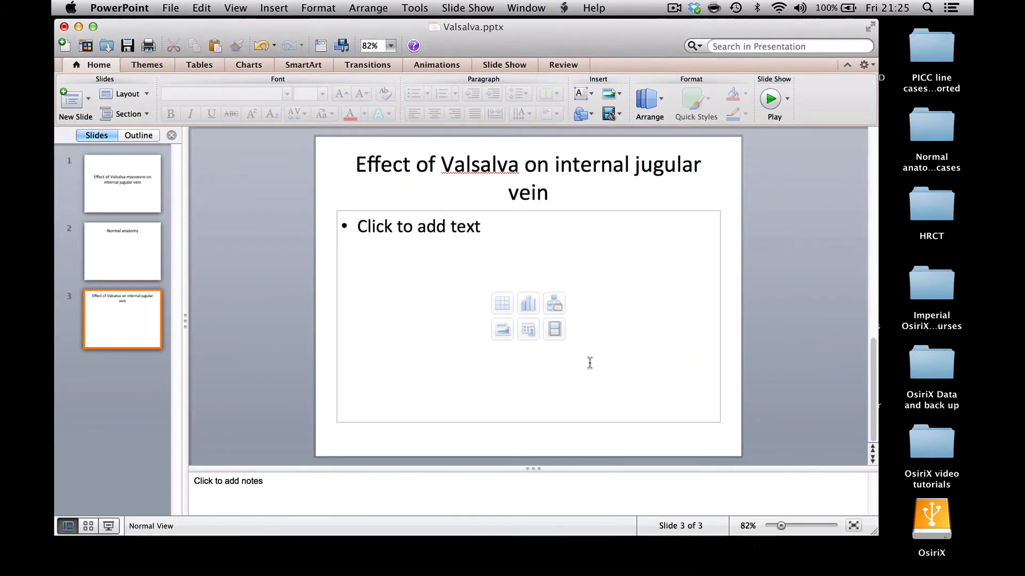
- Insert US movie.mov from the Desktop into the content area of slide 3 and play it, then minimize the presentation
left_click(555, 329)
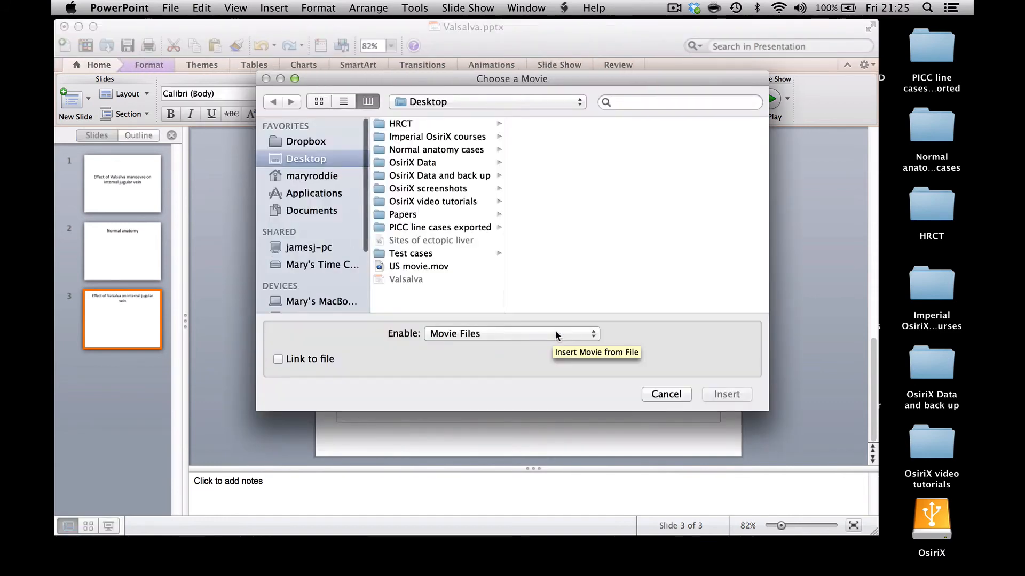
left_click(431, 268)
double_click(431, 268)
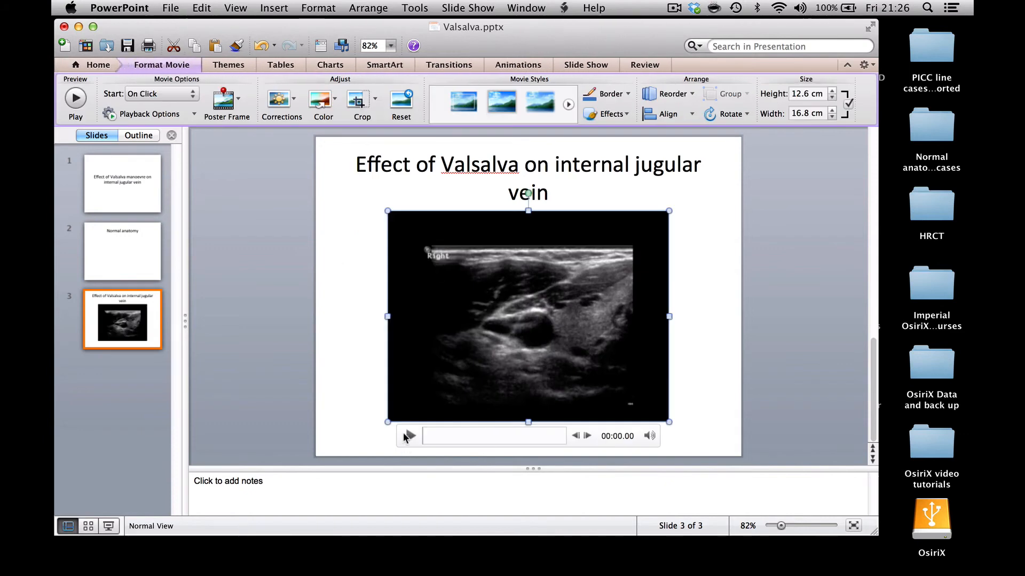
left_click(411, 434)
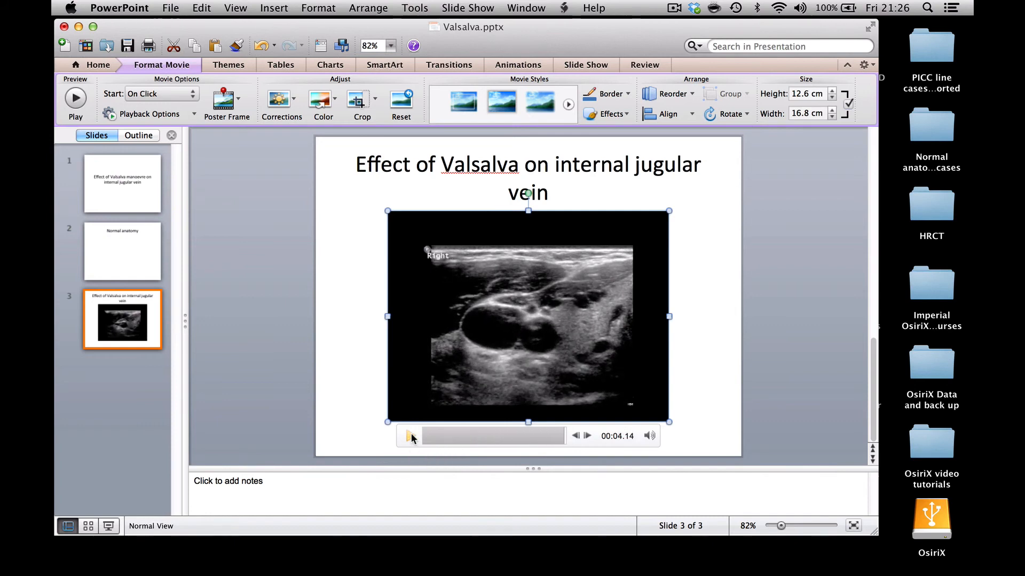
left_click(79, 27)
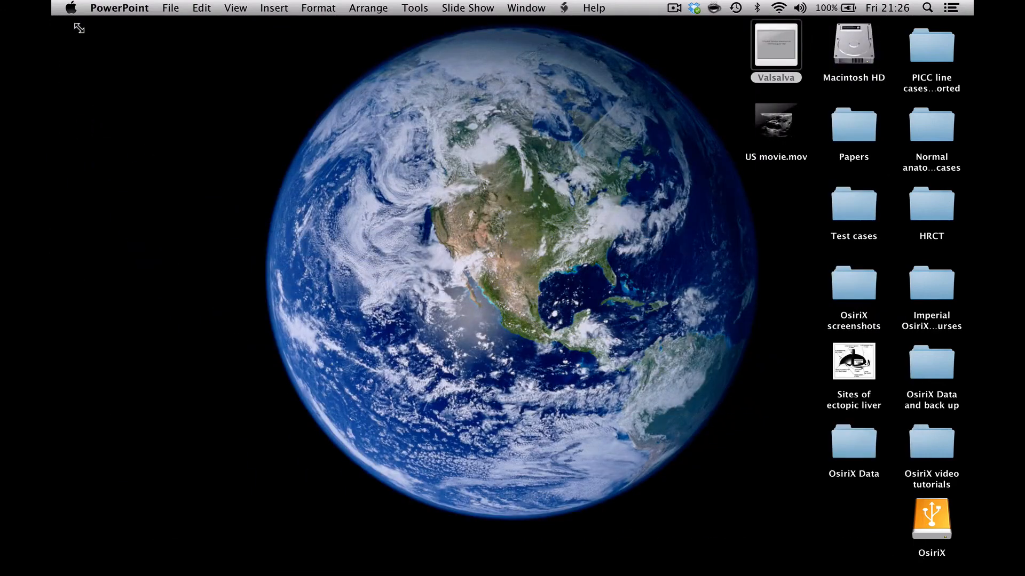